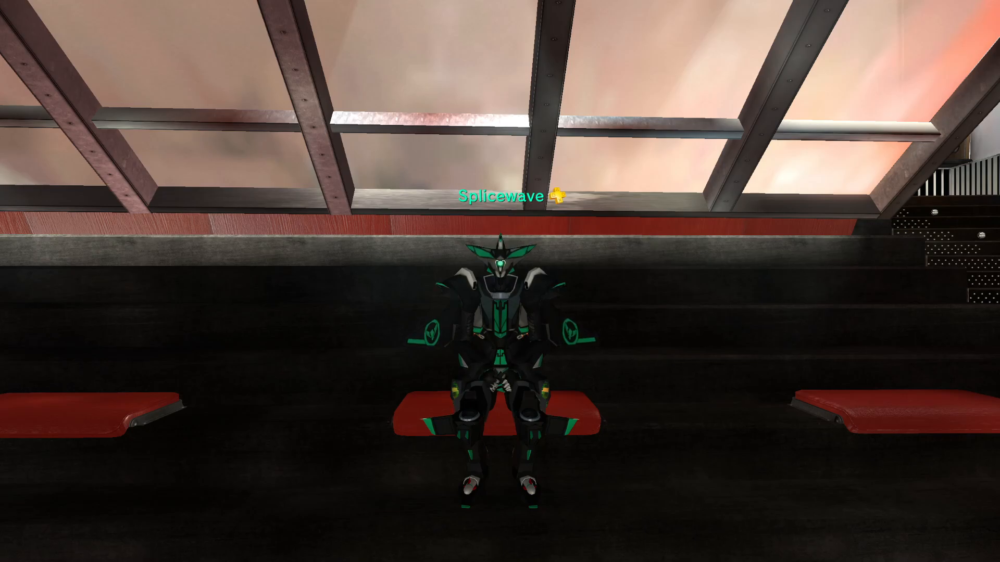
Make the robot avatar stand up from its seat in the lounge.
{"action": "key", "text": "space"}
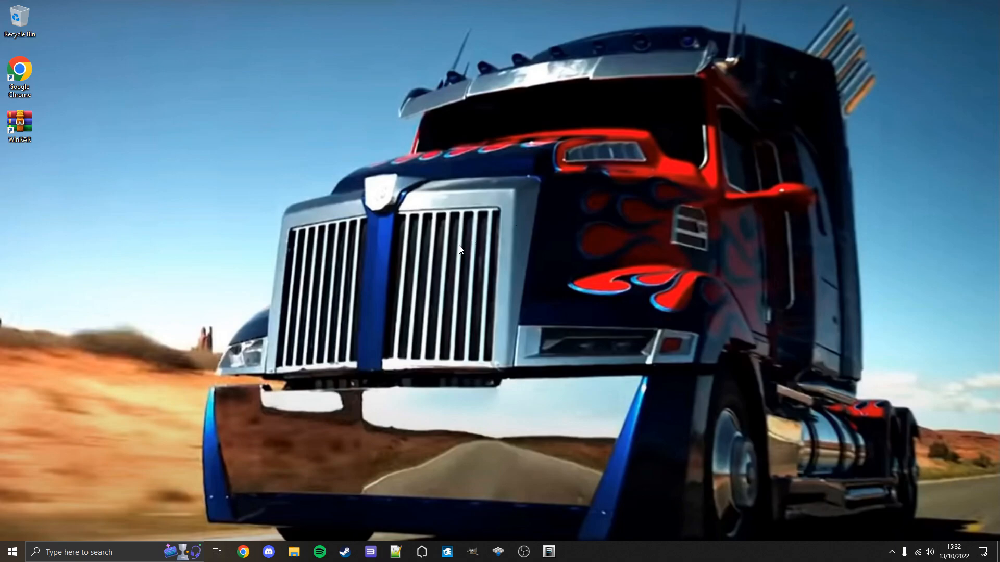
Load the shared PlayStation Home folder link in the browser.
{"action": "left_click", "coordinate": [244, 553]}
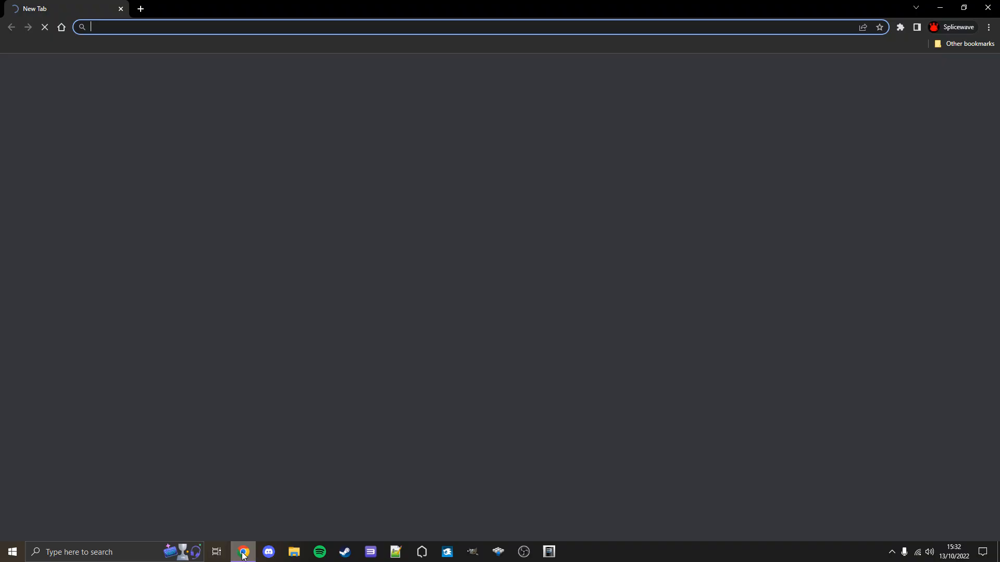
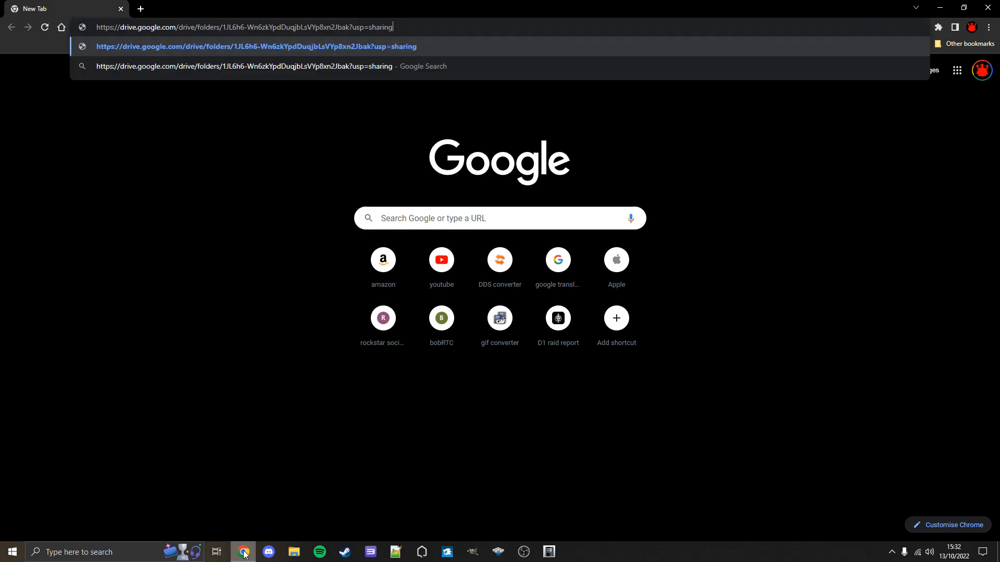
{"action": "key", "text": "Return"}
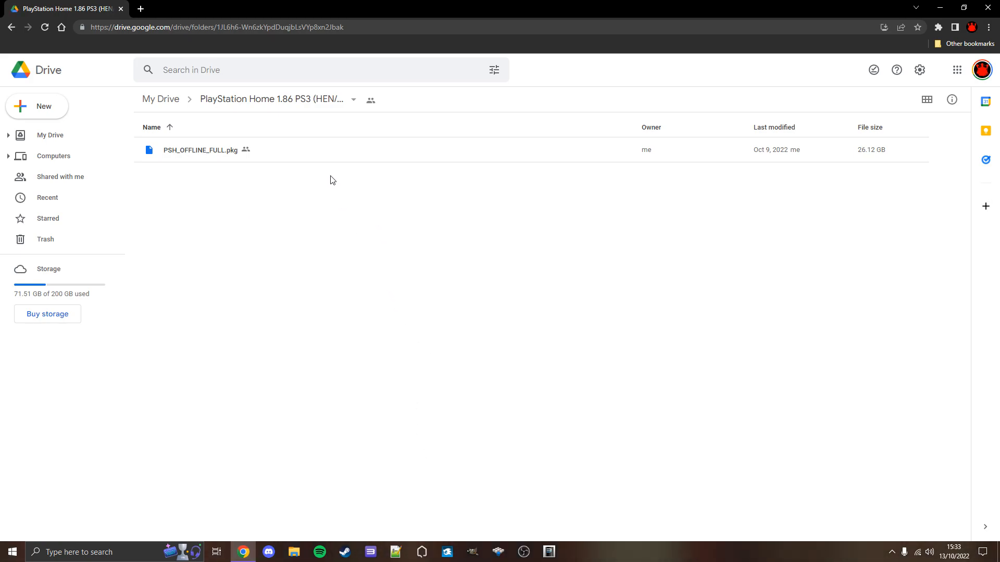
Download PSH_OFFLINE_FULL.pkg from the Drive folder despite the virus-scan warning.
{"action": "right_click", "coordinate": [361, 149]}
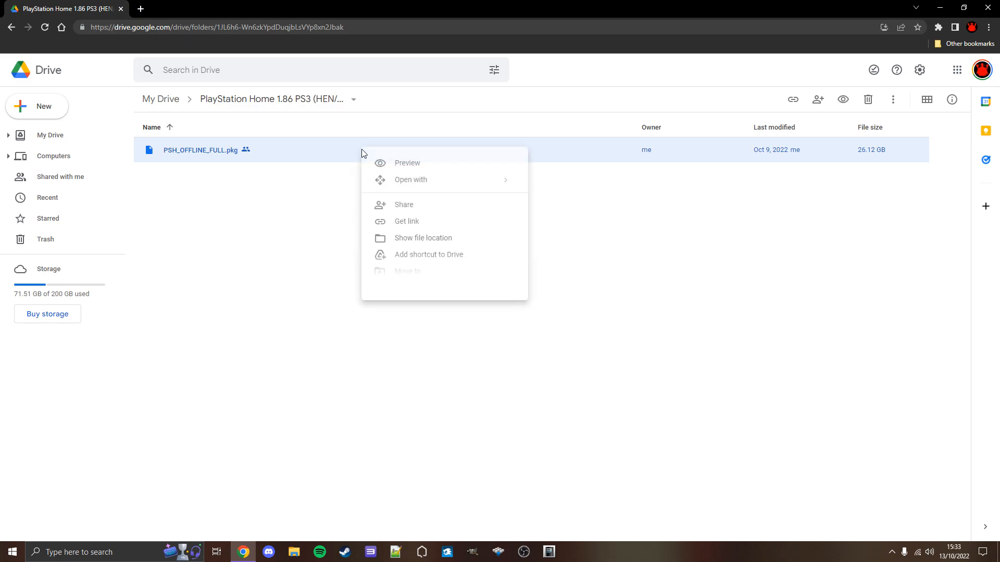
{"action": "left_click", "coordinate": [428, 382]}
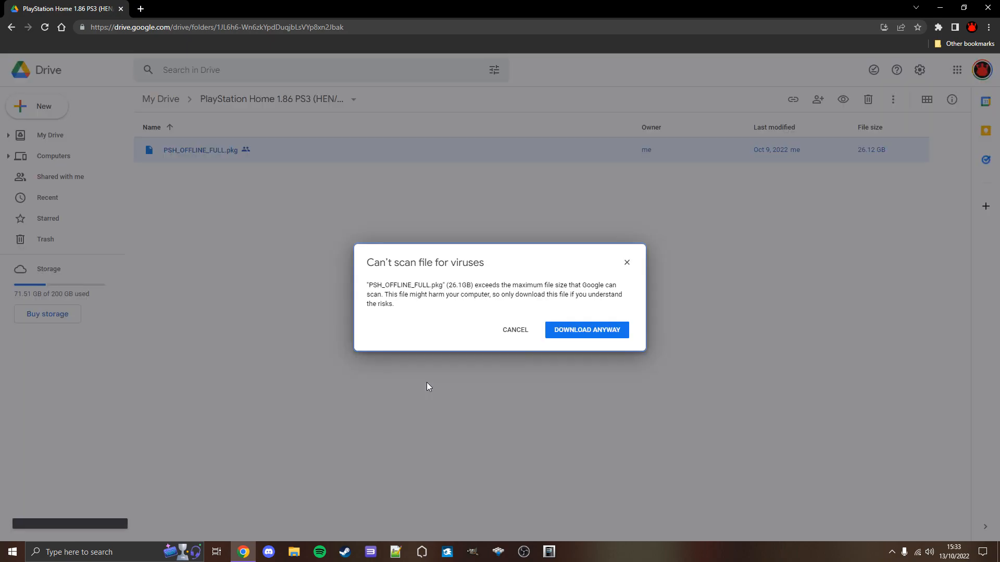
{"action": "left_click", "coordinate": [583, 332]}
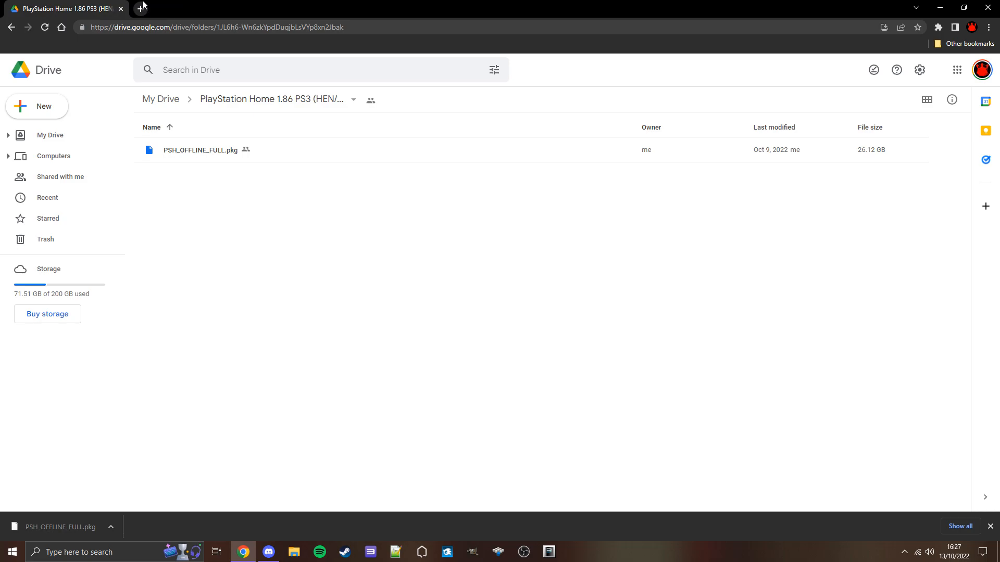
{"action": "left_click", "coordinate": [143, 7]}
Download the latest webMAN MOD package from the Brewology page and close the browser.
{"action": "type", "text": "https://store.brewology.com/ahomebrew.php?brewid=310"}
{"action": "key", "text": "Return"}
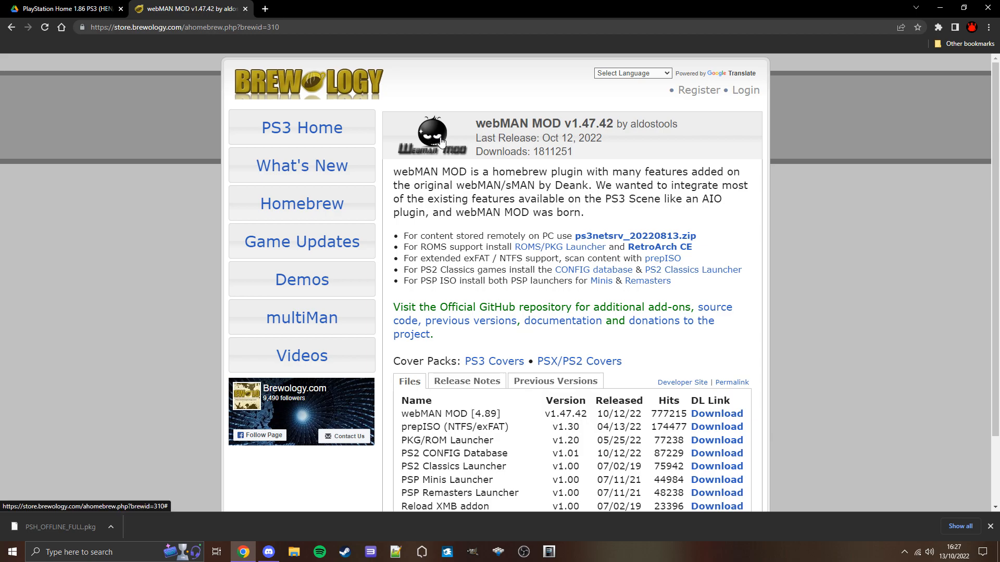
{"action": "scroll", "coordinate": [623, 294], "scroll_direction": "down", "scroll_amount": 1}
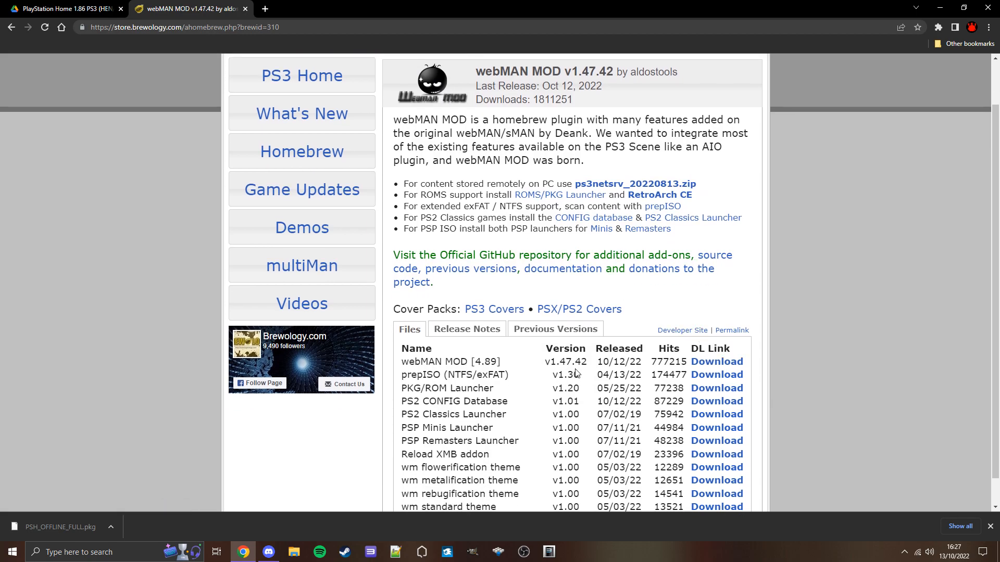
{"action": "left_click", "coordinate": [716, 362]}
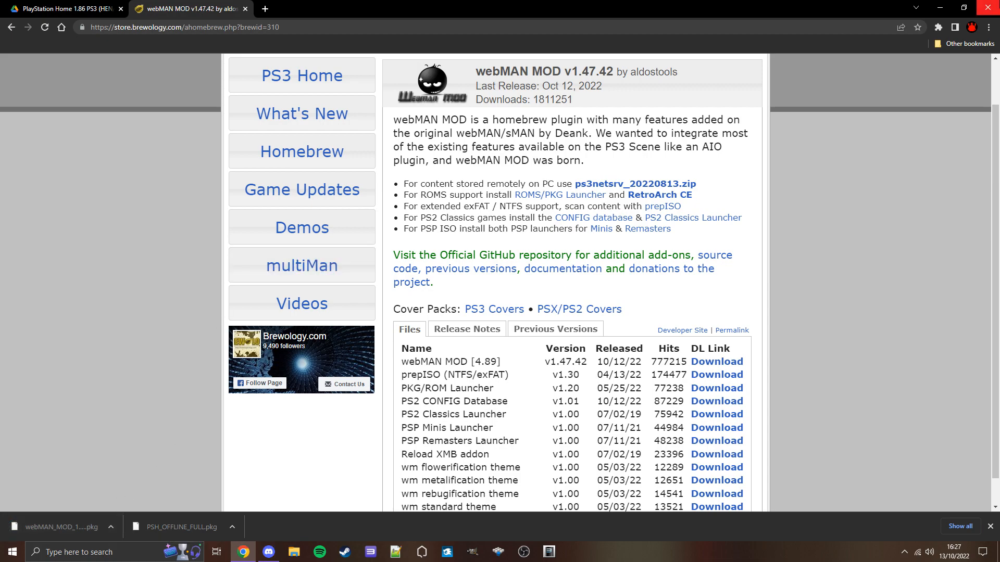
{"action": "left_click", "coordinate": [986, 7]}
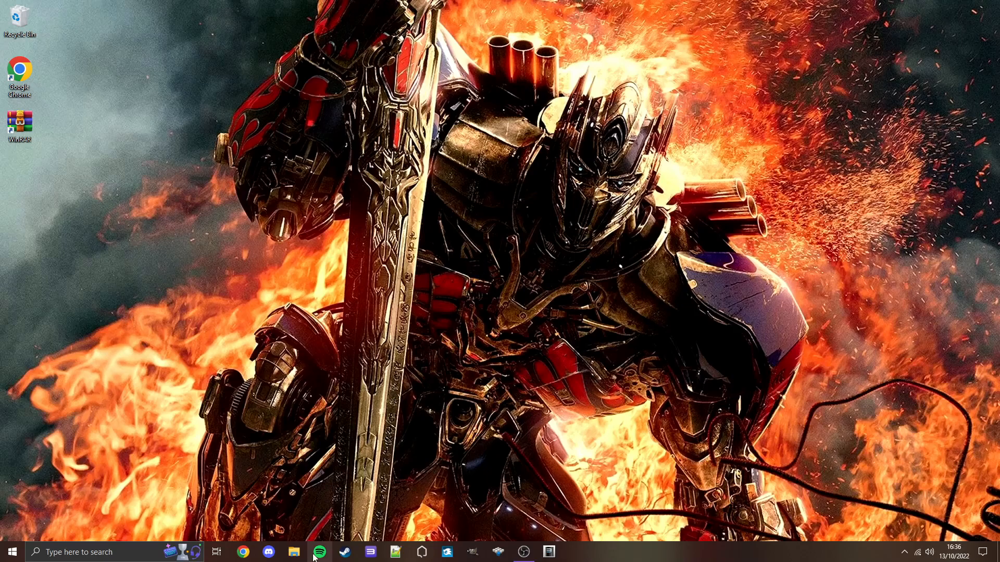
Set up a FAT32 format for the USB C FLASH (G:) drive in File Explorer.
{"action": "left_click", "coordinate": [294, 552]}
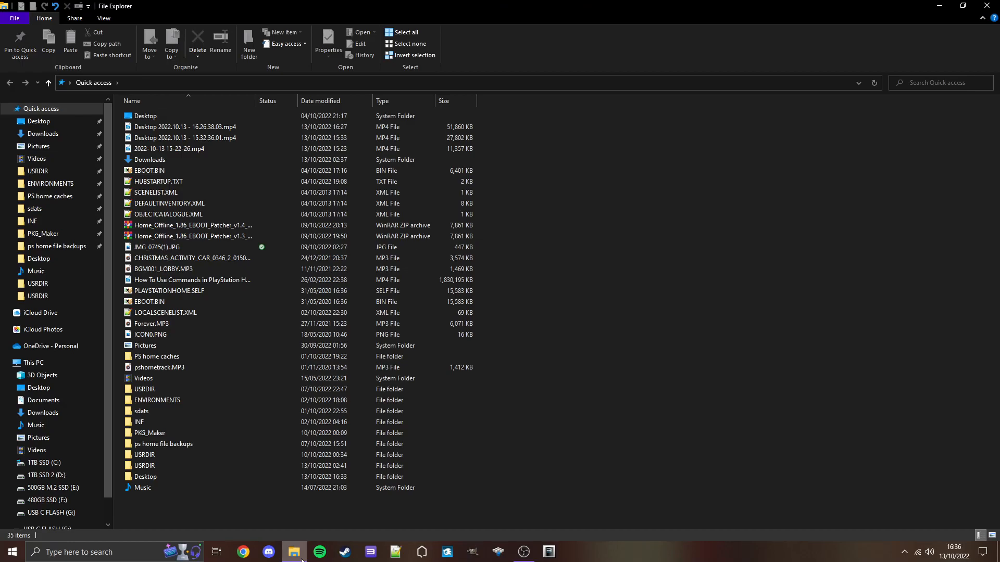
{"action": "mouse_move", "coordinate": [51, 513]}
{"action": "right_click", "coordinate": [55, 517]}
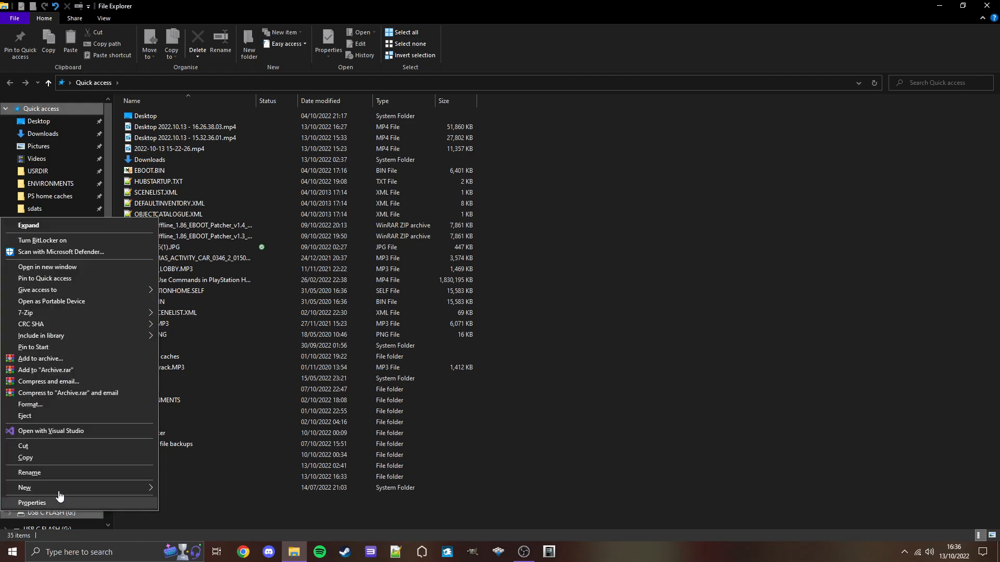
{"action": "left_click", "coordinate": [40, 407]}
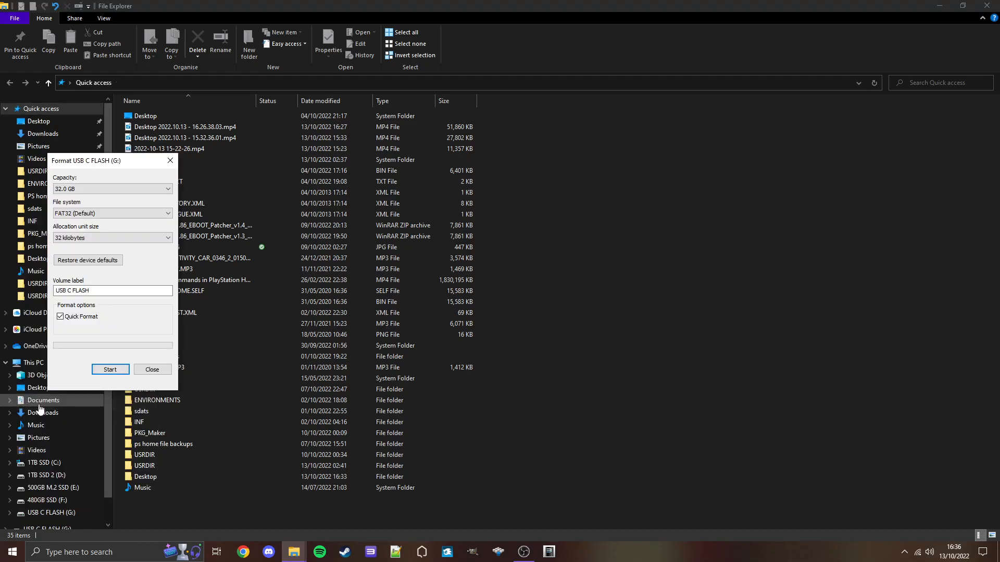
{"action": "left_click", "coordinate": [109, 214]}
{"action": "left_click", "coordinate": [86, 215]}
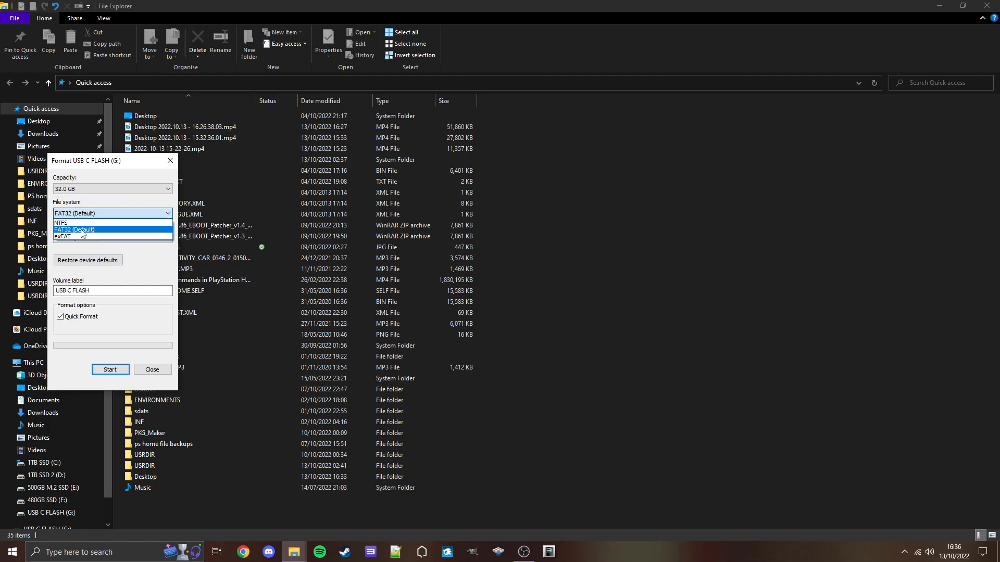
{"action": "left_click", "coordinate": [78, 230]}
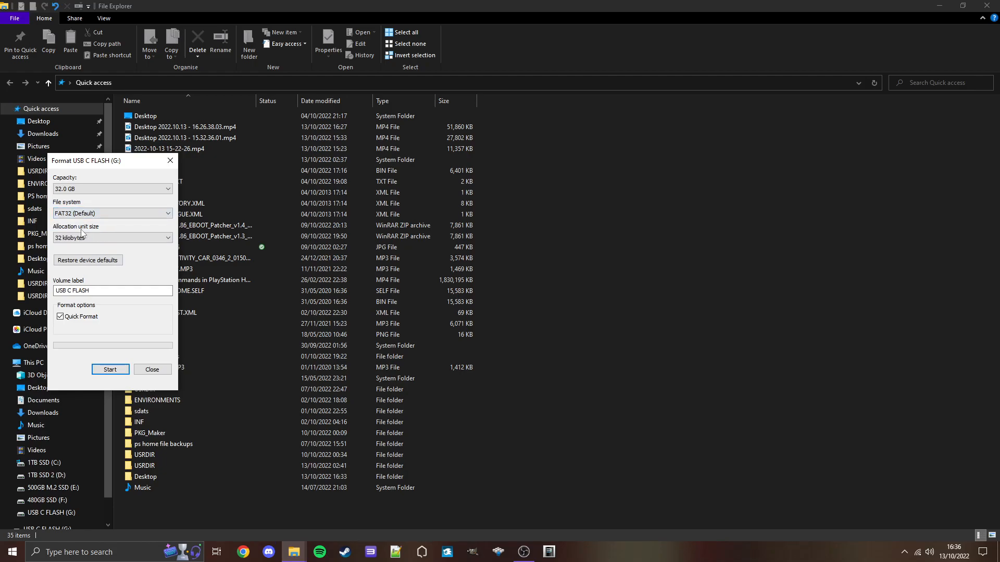
Run the quick format, confirm erasing the drive and keep FAT32 afterwards.
{"action": "left_click", "coordinate": [111, 370]}
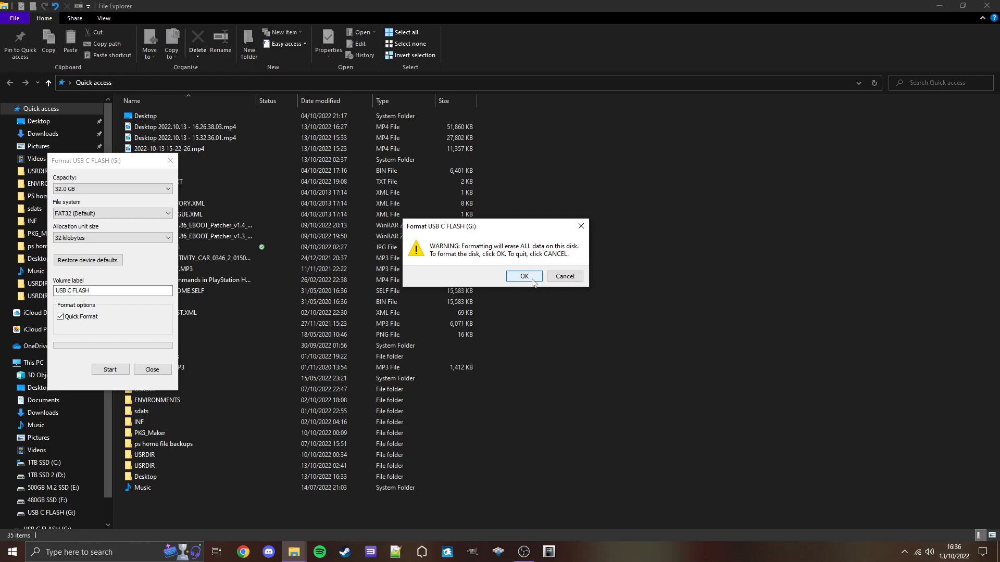
{"action": "left_click", "coordinate": [525, 276]}
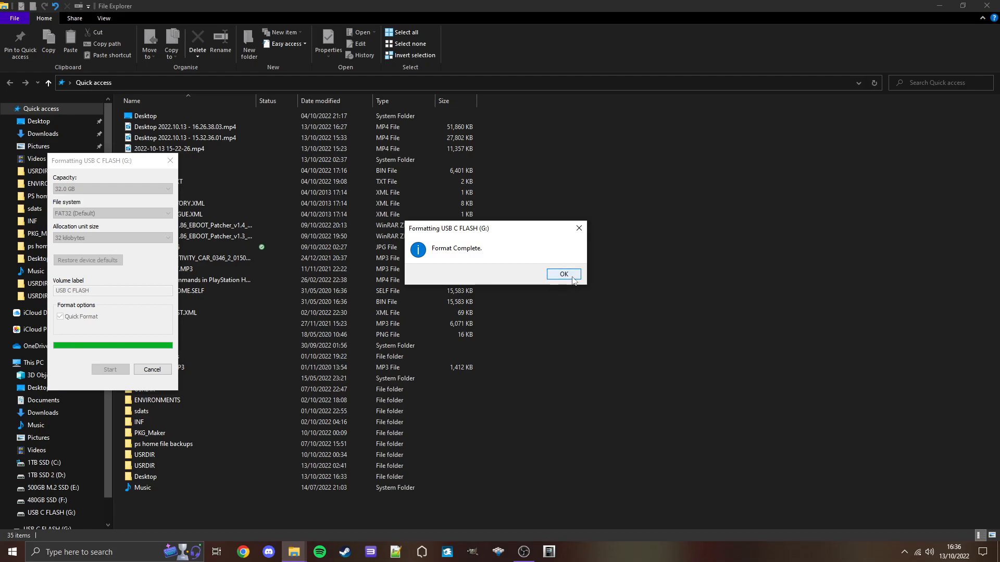
{"action": "left_click", "coordinate": [564, 274]}
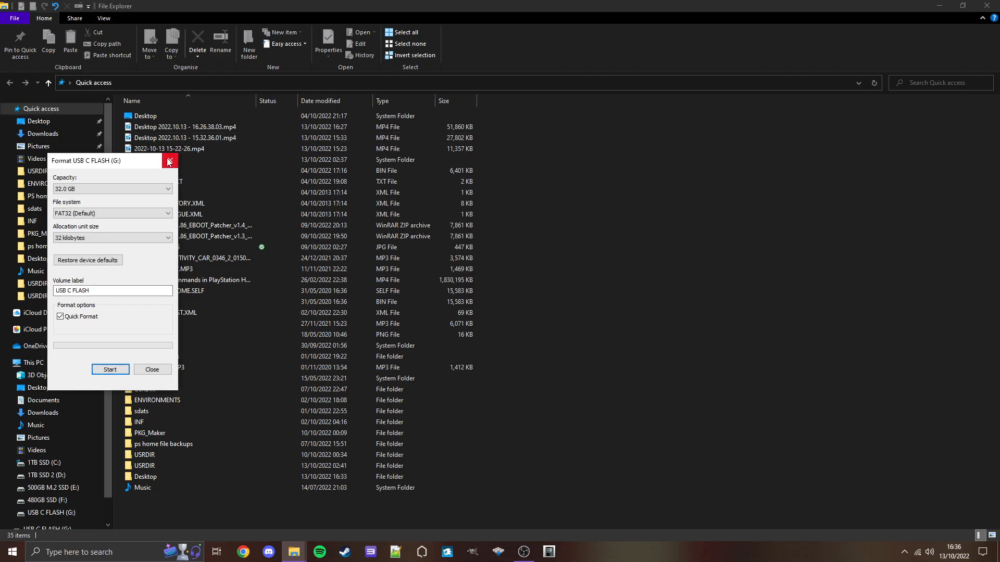
{"action": "left_click", "coordinate": [109, 213]}
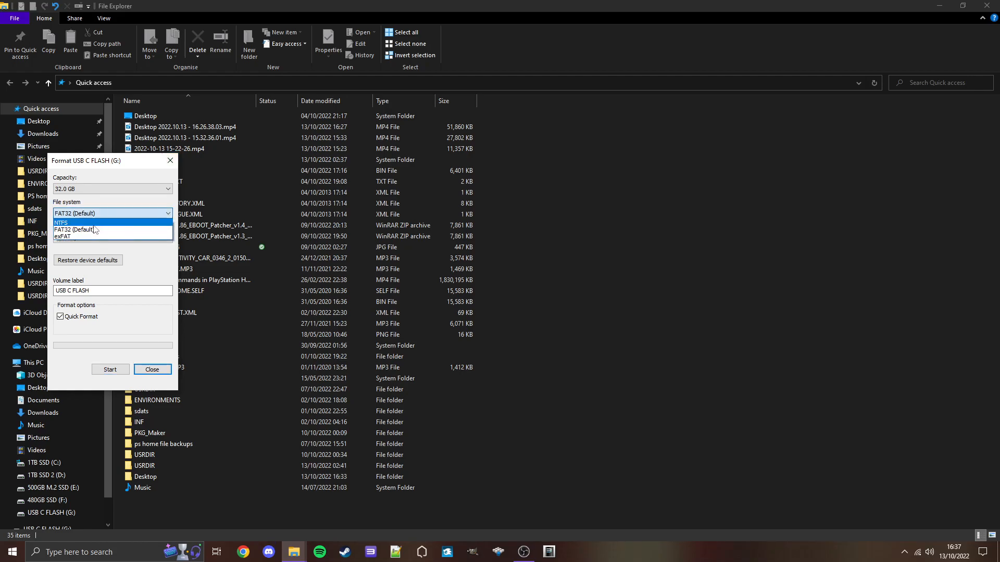
{"action": "left_click", "coordinate": [107, 230]}
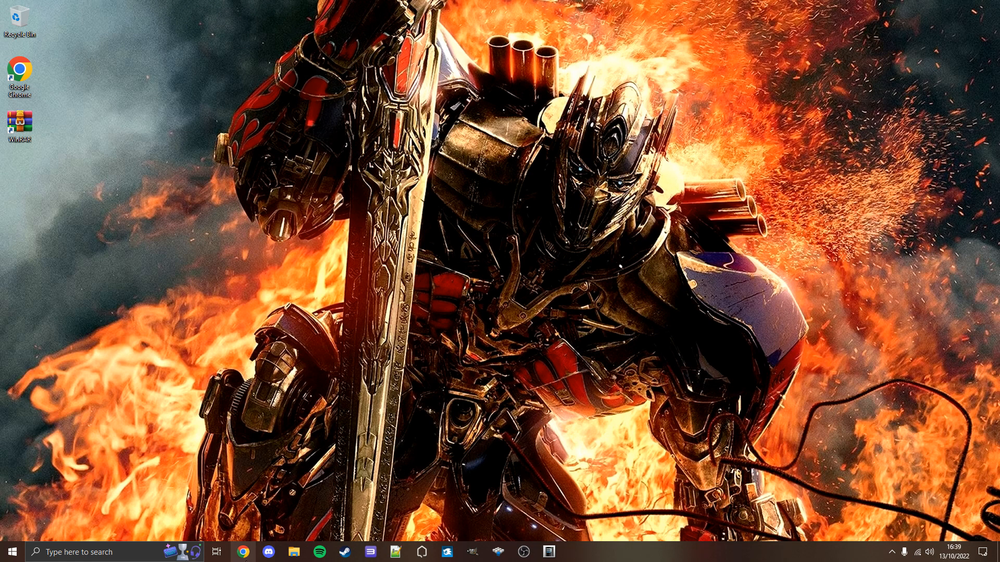
Download Rufus 3.20 from rufus.ie and launch the downloaded exe.
{"action": "left_click", "coordinate": [244, 552]}
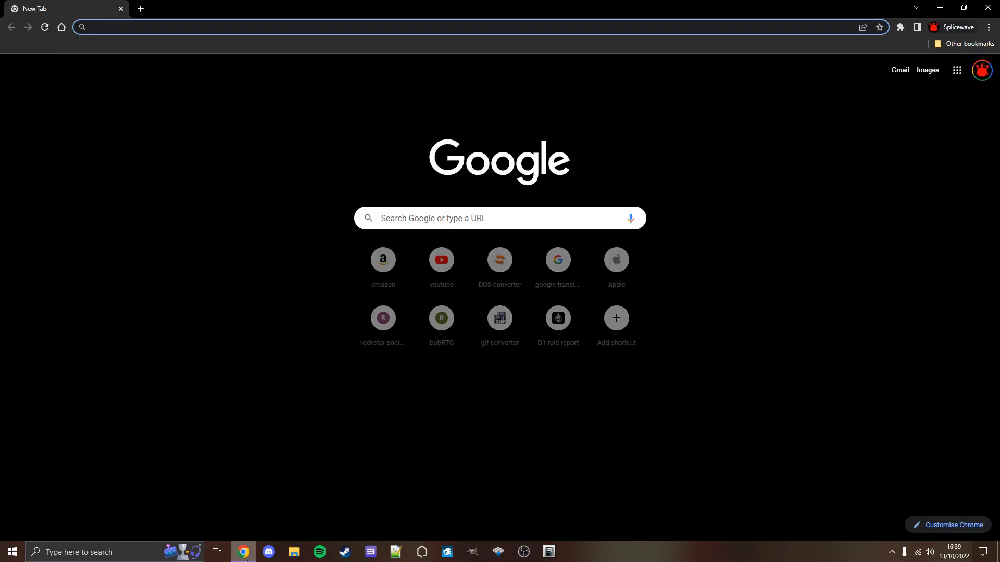
{"action": "type", "text": "https://rufus.ie/en_US/"}
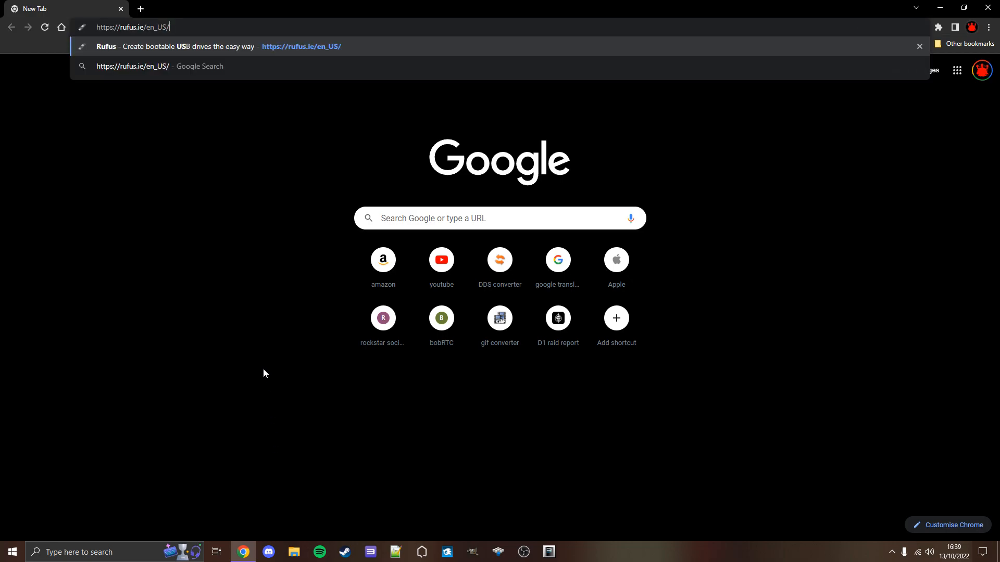
{"action": "key", "text": "Return"}
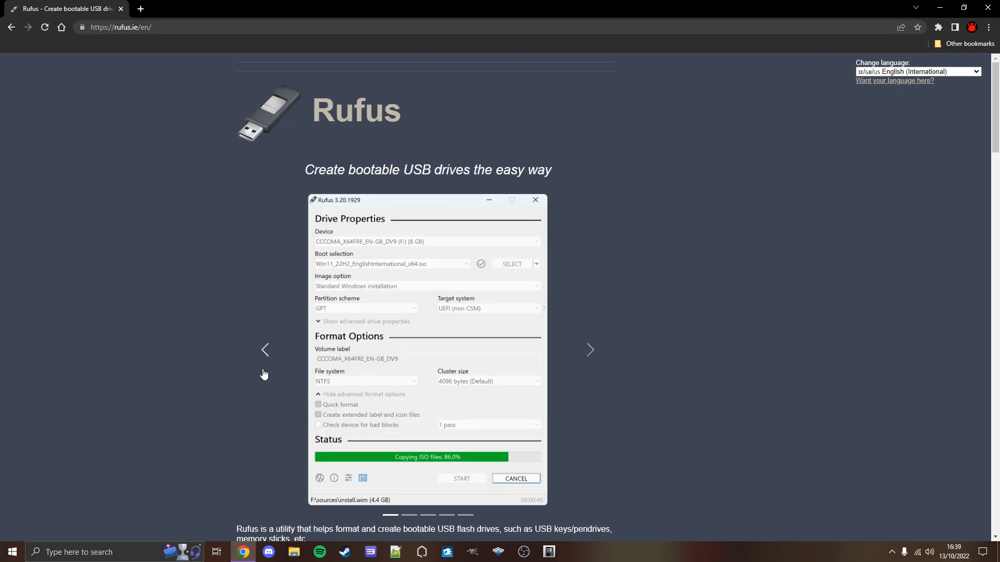
{"action": "scroll", "coordinate": [263, 369], "scroll_direction": "down", "scroll_amount": 5}
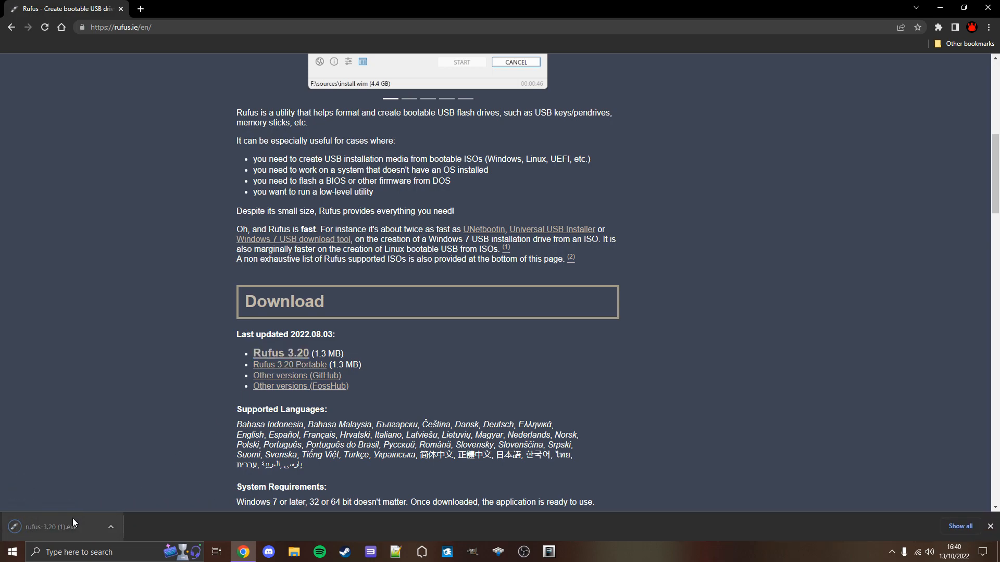
{"action": "left_click", "coordinate": [88, 526]}
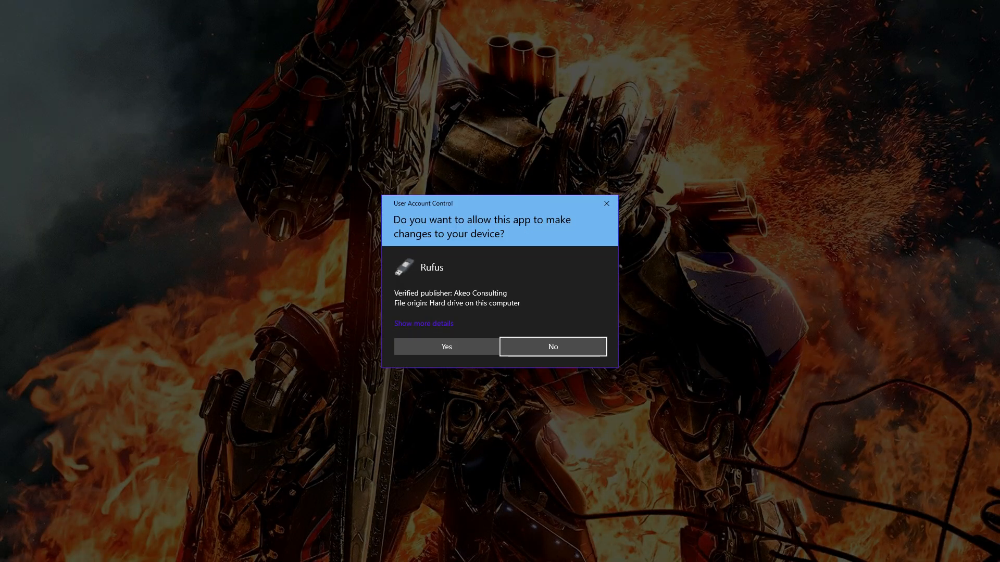
Allow Rufus to run and target the USB C FLASH drive as non bootable with Large FAT32.
{"action": "left_click", "coordinate": [446, 346]}
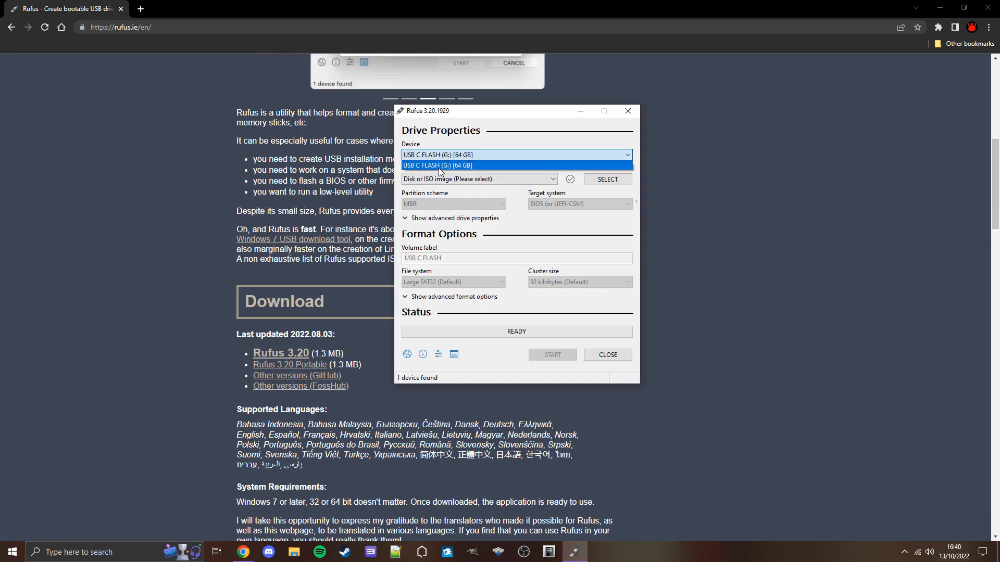
{"action": "left_click", "coordinate": [456, 165]}
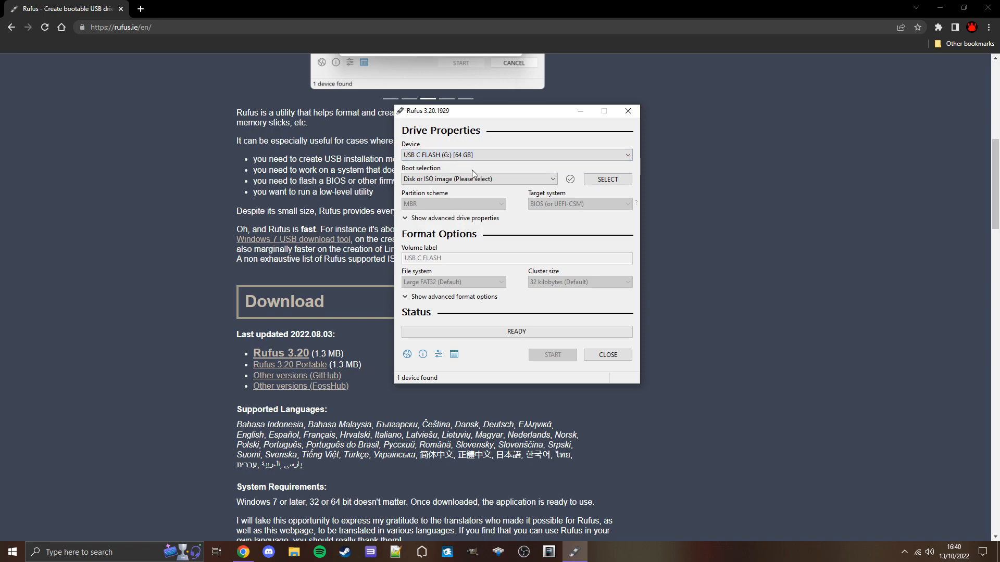
{"action": "left_click", "coordinate": [471, 179]}
{"action": "left_click", "coordinate": [446, 190]}
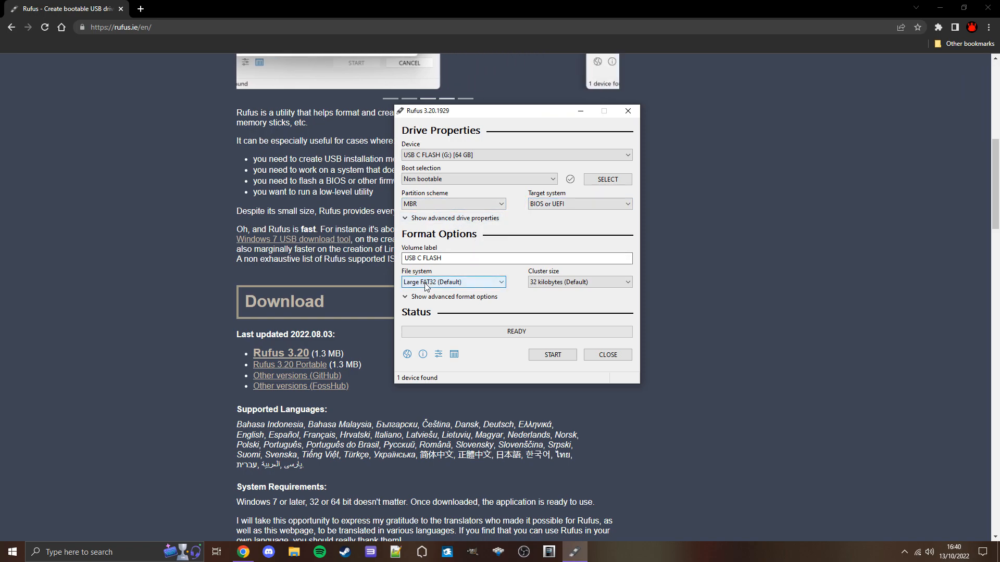
{"action": "left_click", "coordinate": [450, 283]}
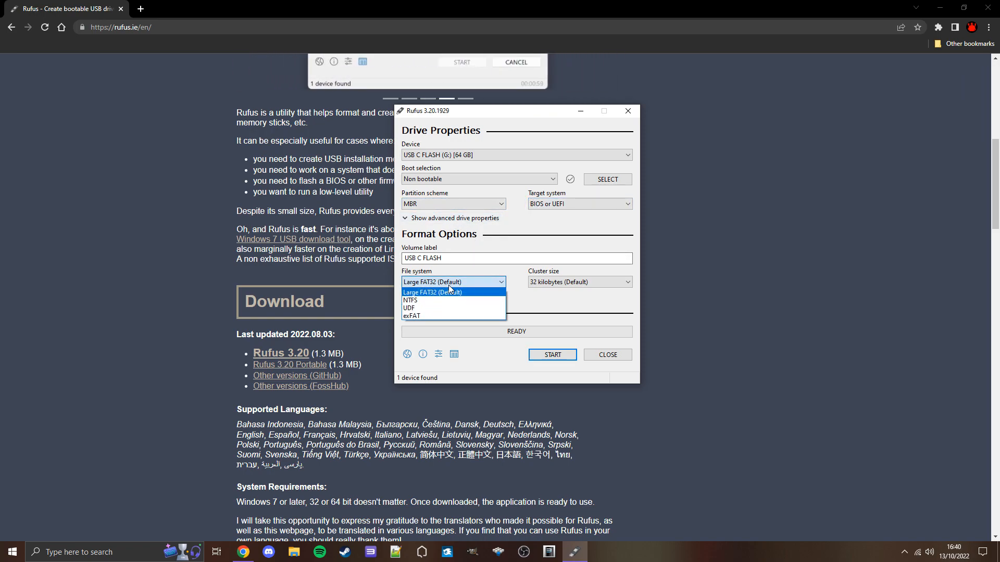
{"action": "left_click", "coordinate": [422, 294]}
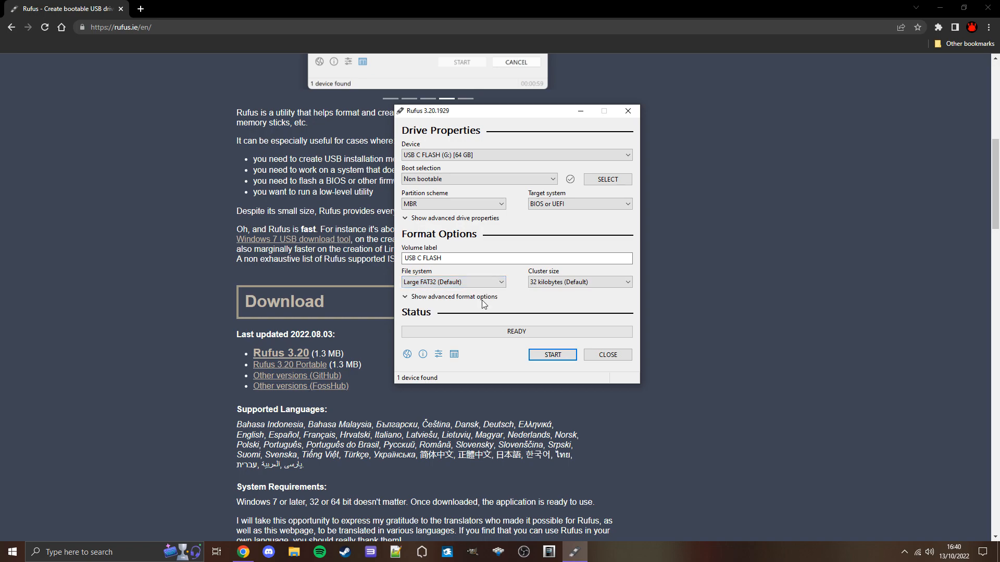
Format the drive, confirm the data-loss warning, then close Rufus and the browser.
{"action": "left_click", "coordinate": [553, 358]}
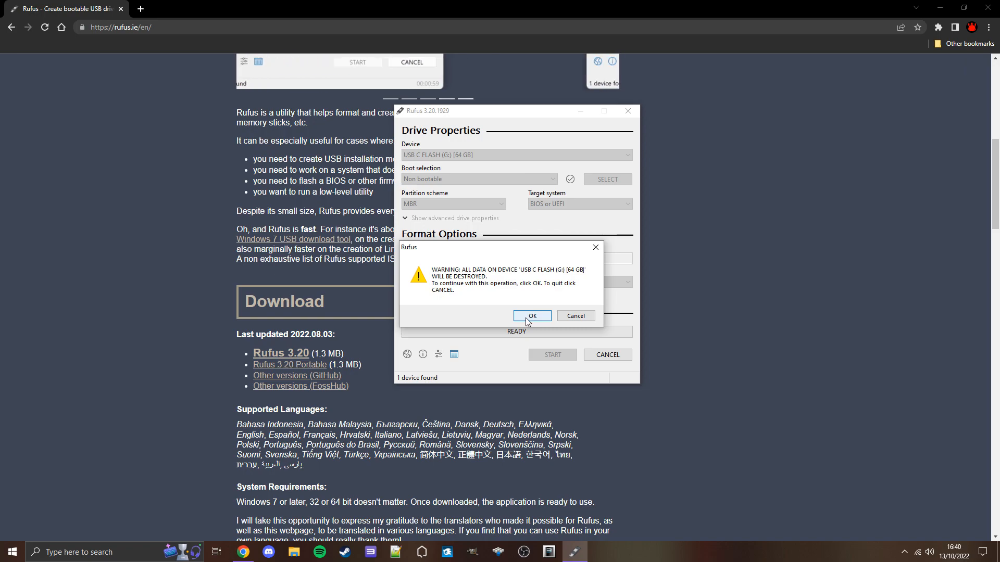
{"action": "left_click", "coordinate": [526, 318]}
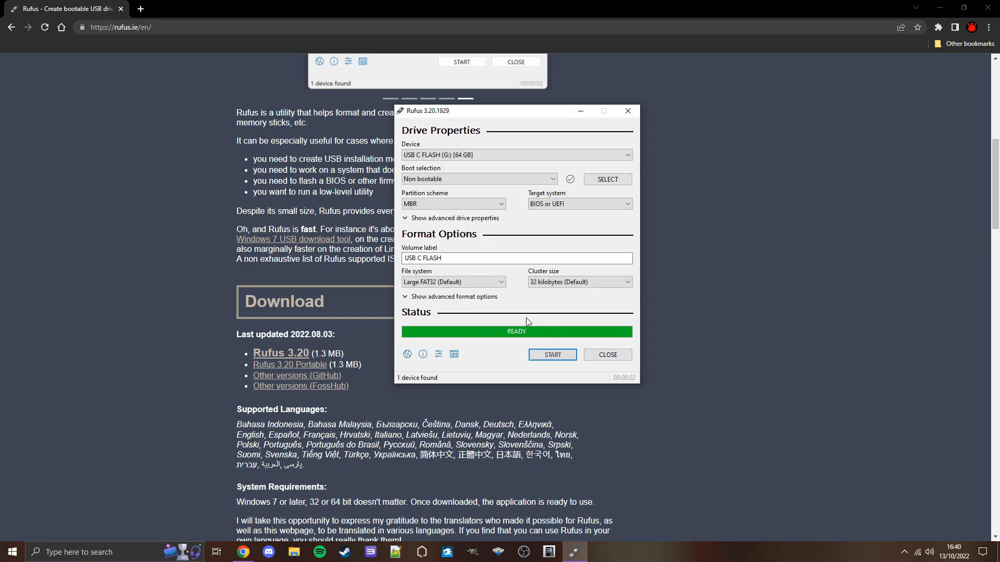
{"action": "left_click", "coordinate": [609, 355]}
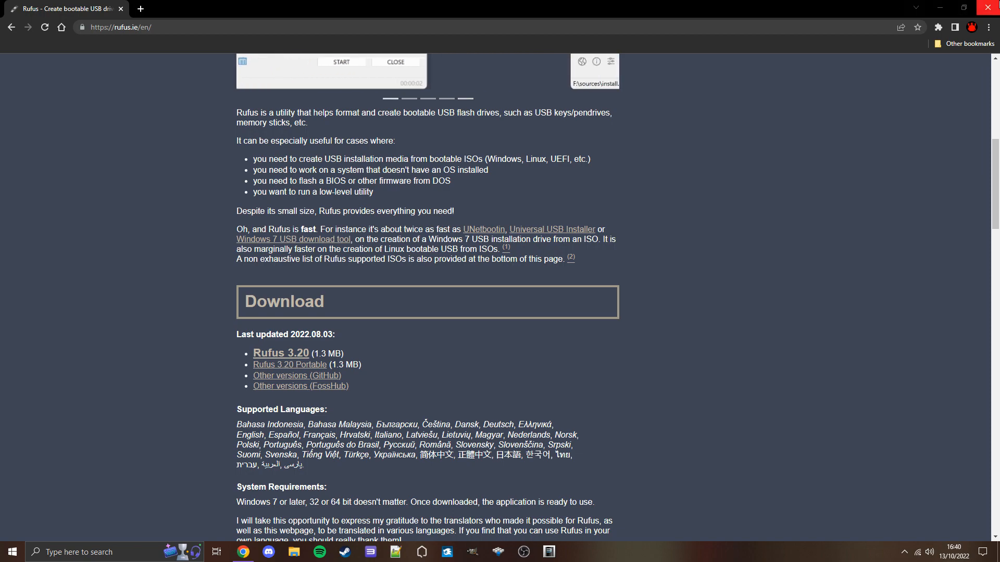
{"action": "left_click", "coordinate": [988, 7]}
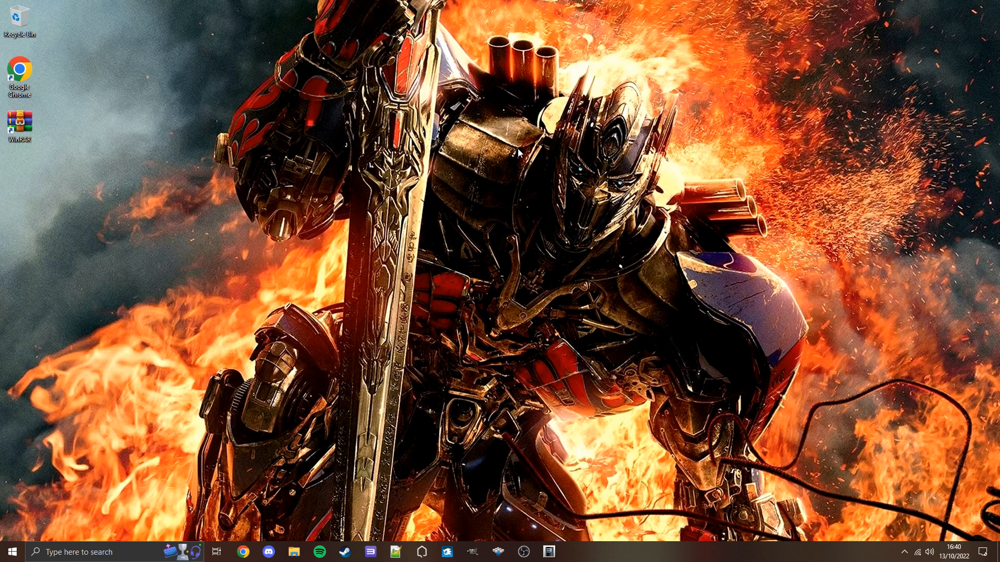
Copy the webMAN MOD installer package from Downloads onto the USB C FLASH drive.
{"action": "key", "text": "super+e"}
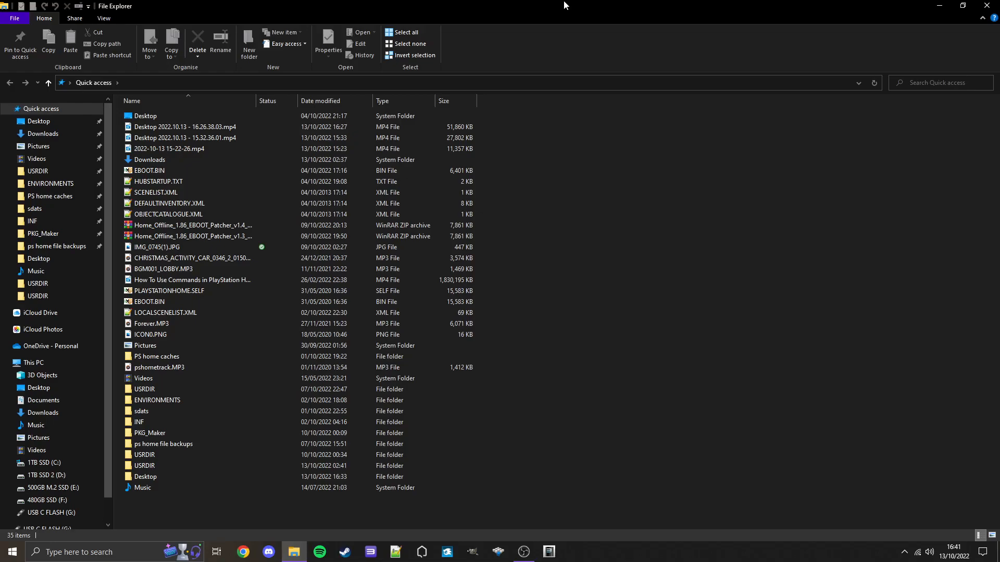
{"action": "left_click", "coordinate": [42, 134]}
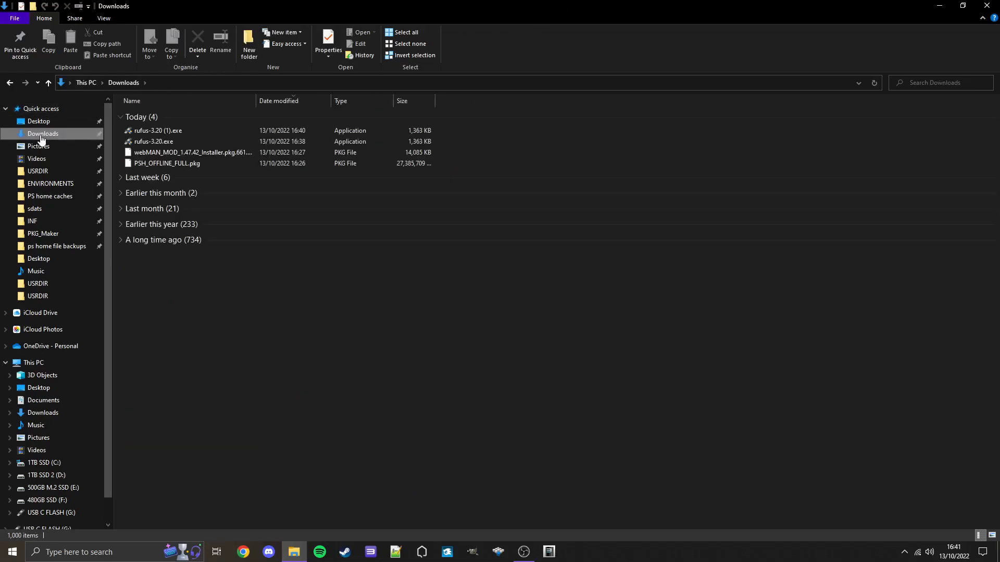
{"action": "left_click", "coordinate": [197, 152]}
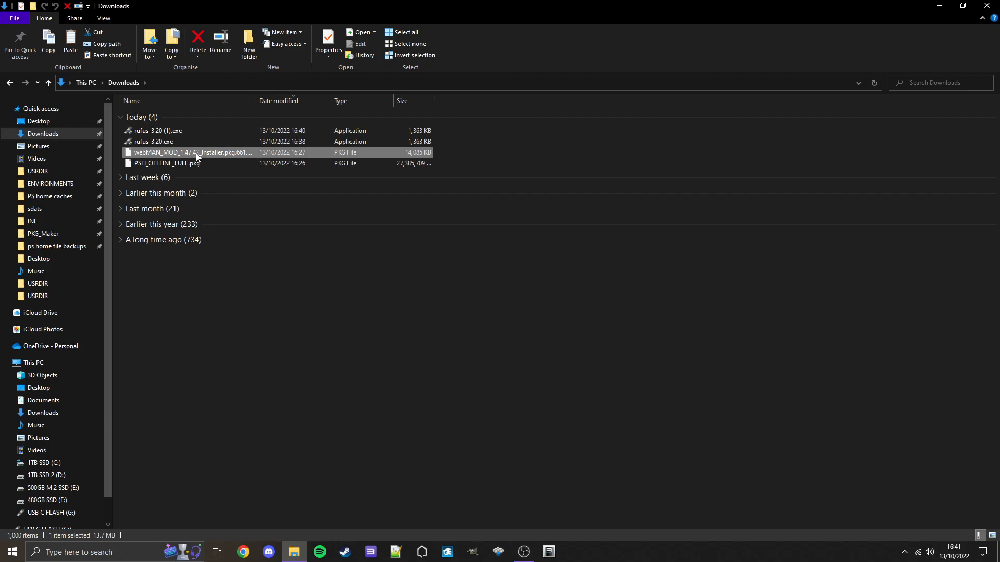
{"action": "left_click", "coordinate": [51, 513]}
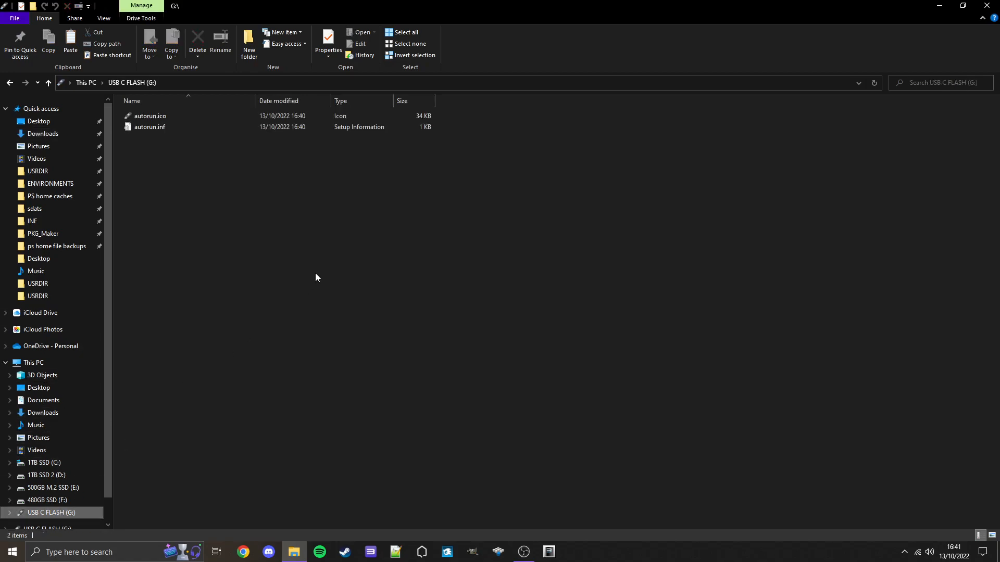
{"action": "right_click", "coordinate": [370, 237]}
{"action": "left_click", "coordinate": [292, 309]}
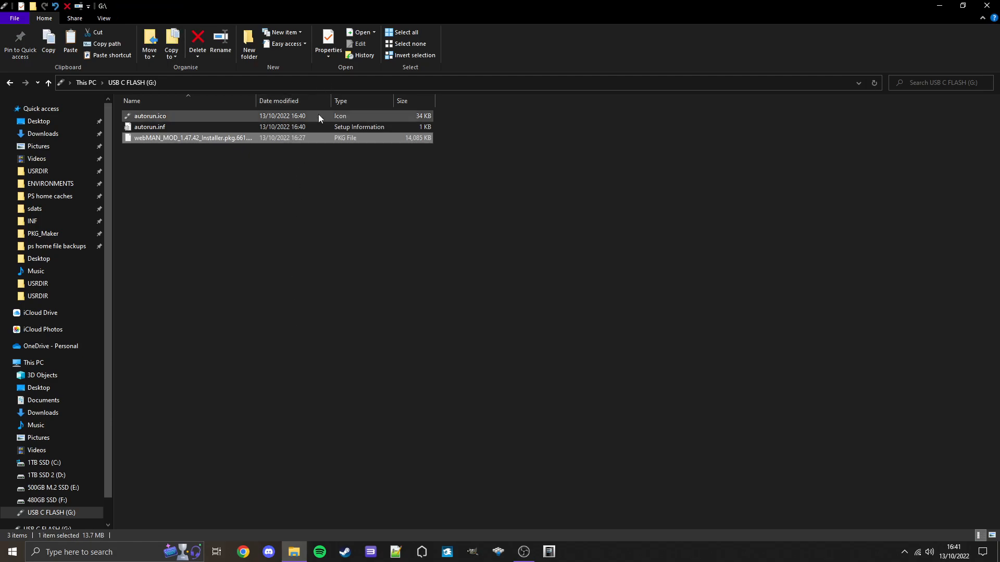
Permanently delete autorun.ico and autorun.inf from the drive.
{"action": "left_click_drag", "start_coordinate": [459, 117], "coordinate": [400, 128]}
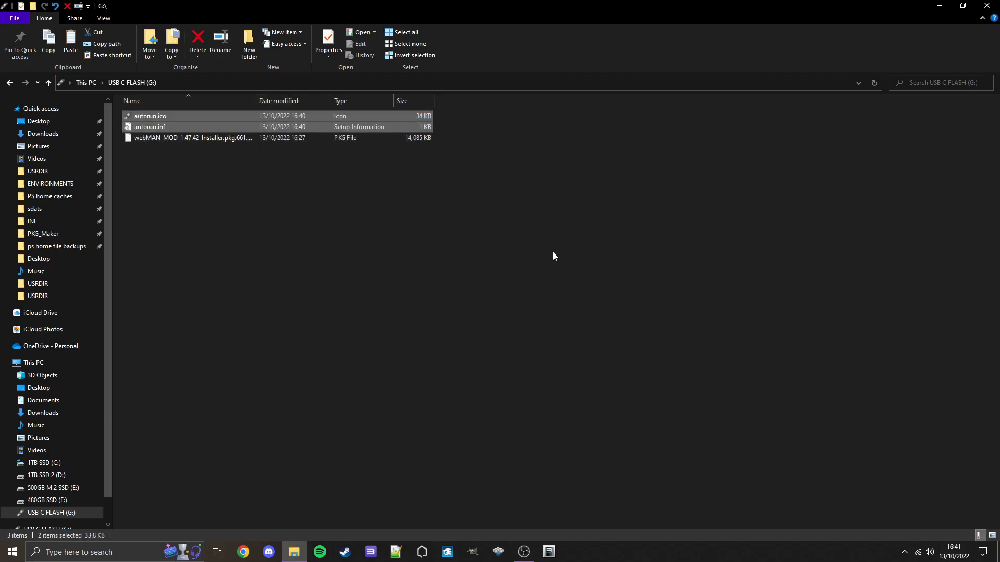
{"action": "key", "text": "shift+Delete"}
{"action": "left_click", "coordinate": [527, 286]}
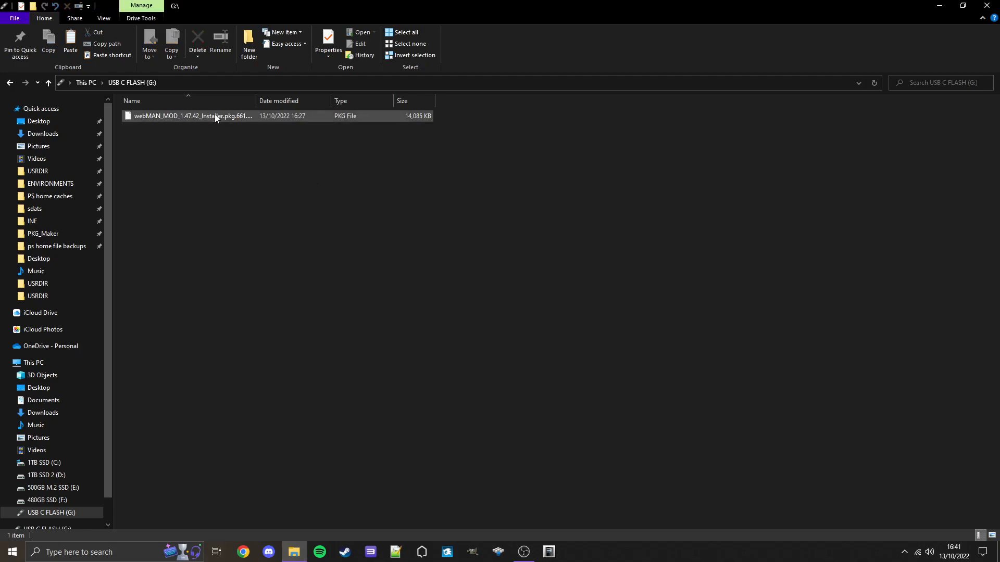
Safely eject the USB C FLASH drive from This PC.
{"action": "left_click", "coordinate": [34, 362]}
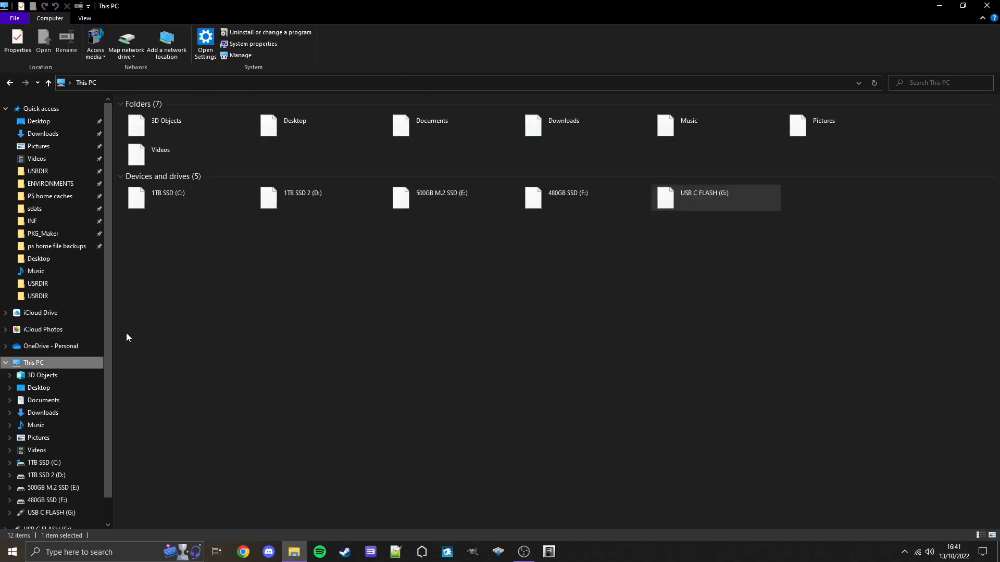
{"action": "left_click", "coordinate": [715, 198]}
{"action": "right_click", "coordinate": [725, 195]}
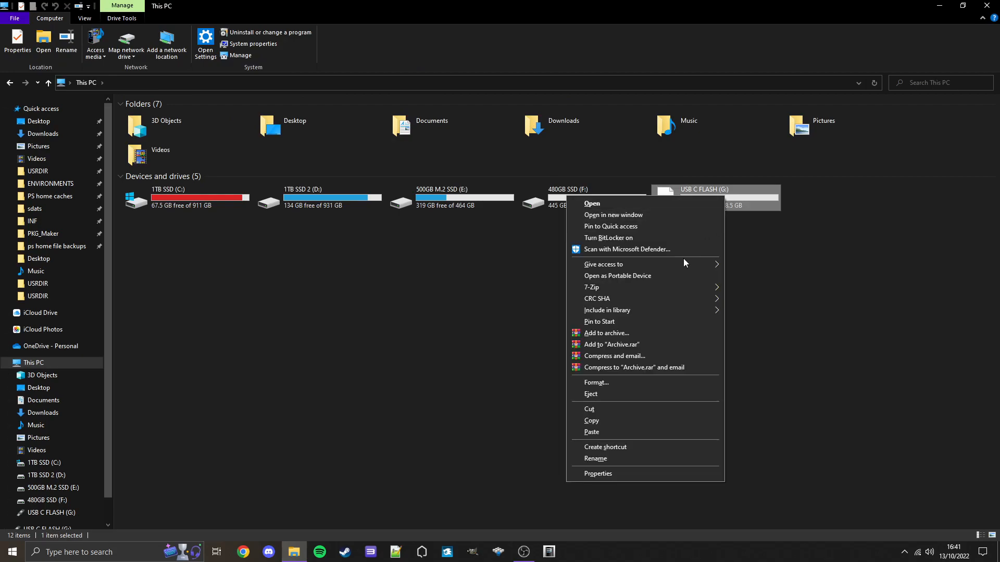
{"action": "left_click", "coordinate": [663, 394]}
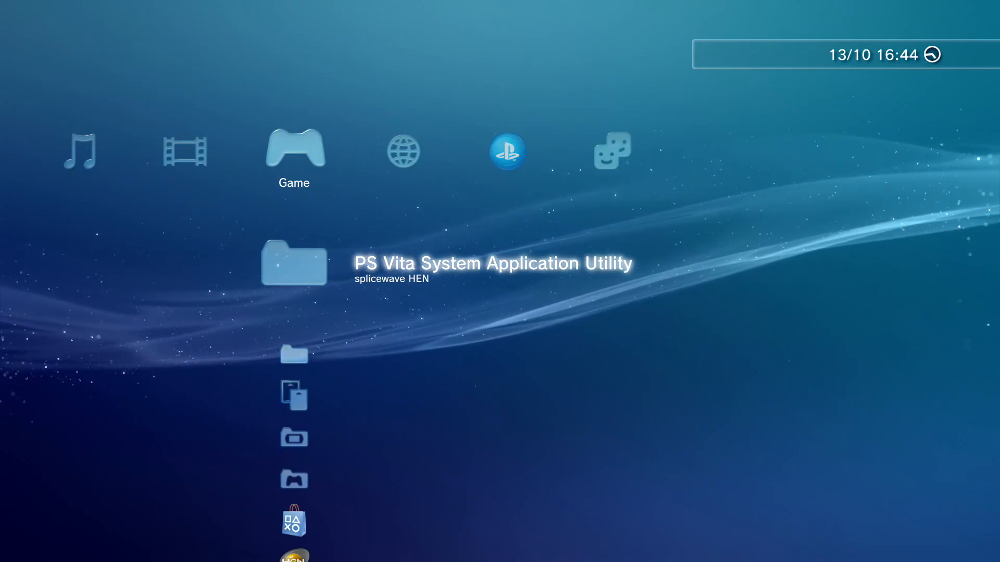
Run Enable HEN, check the USB disk is detected, and return to the Game column.
{"action": "key", "text": "Down"}
{"action": "key", "text": "Down"}
{"action": "key", "text": "Down"}
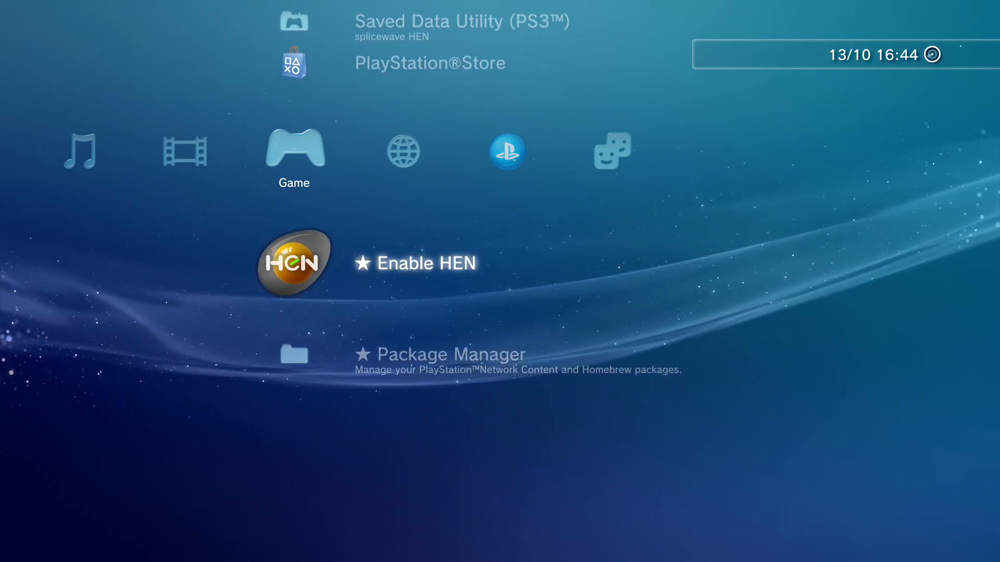
{"action": "key", "text": "Return"}
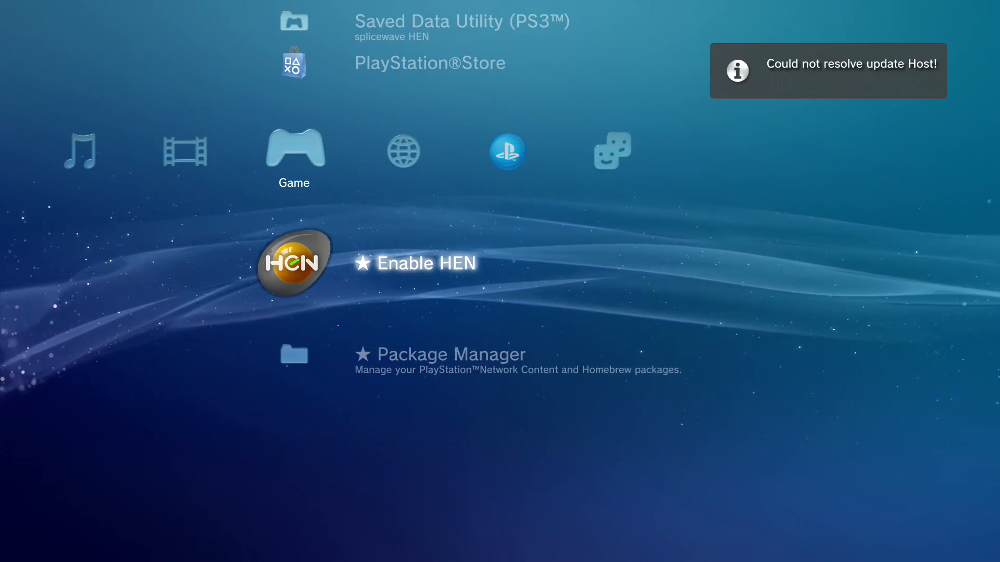
{"action": "key", "text": "Down"}
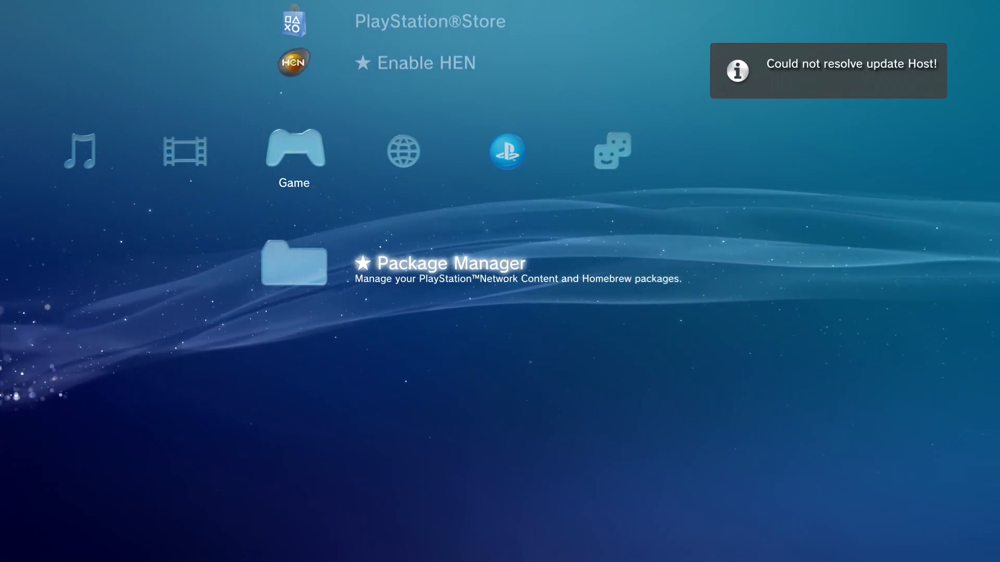
{"action": "key", "text": "Left"}
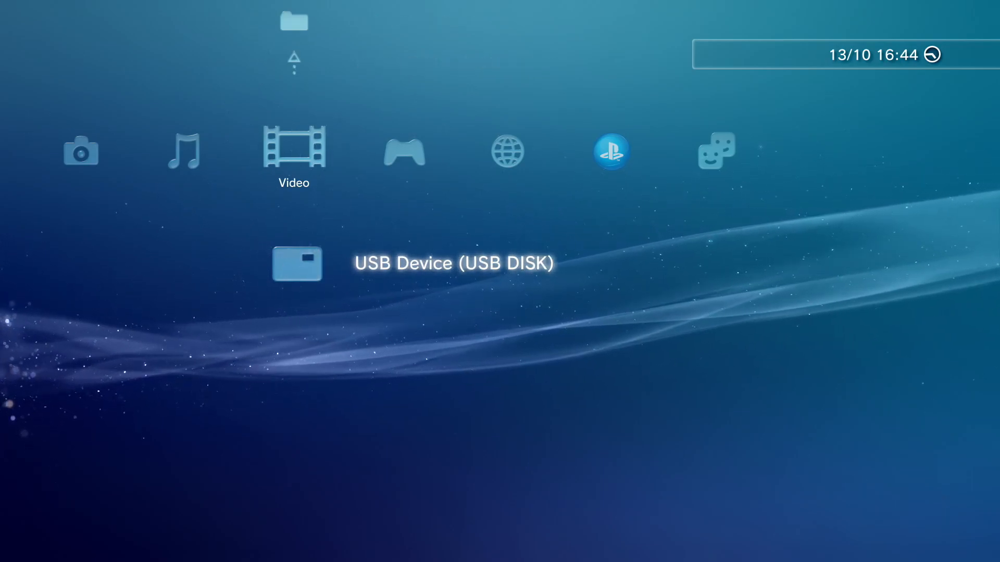
{"action": "key", "text": "Right"}
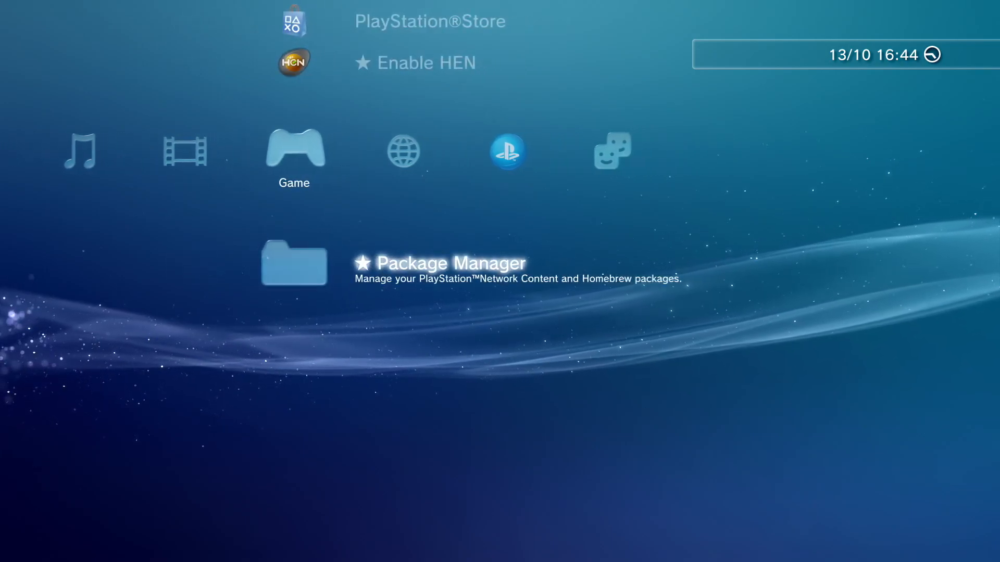
Go through Package Manager > Install Package Files > Standard to the USB packages list.
{"action": "key", "text": "Return"}
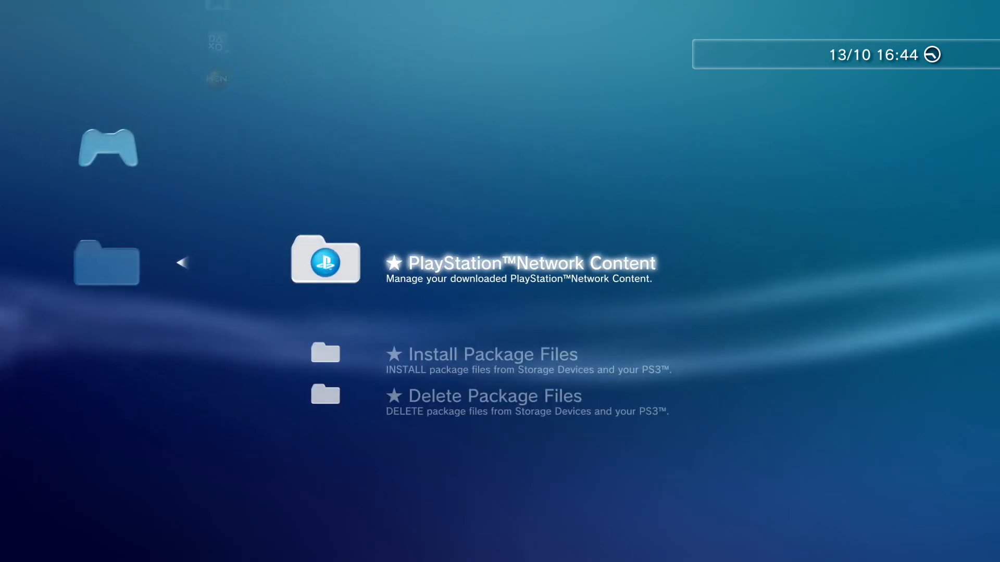
{"action": "key", "text": "Down"}
{"action": "key", "text": "Return"}
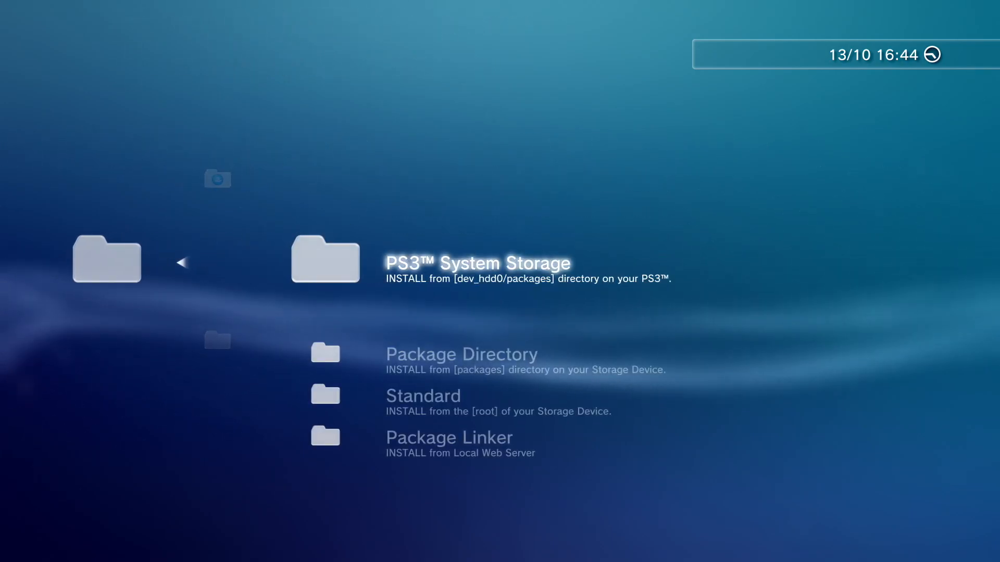
{"action": "key", "text": "Down"}
{"action": "key", "text": "Down"}
{"action": "key", "text": "Return"}
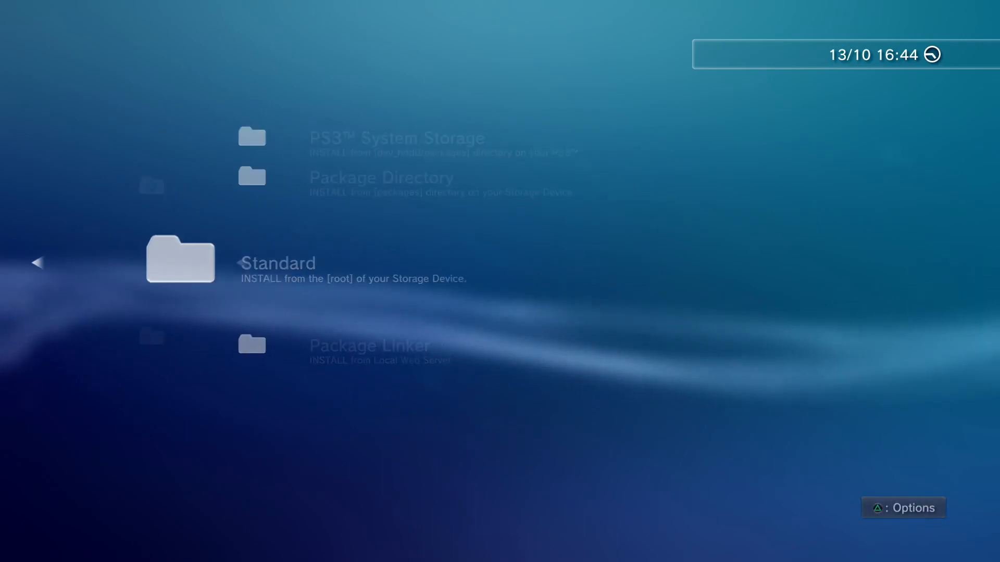
{"action": "key", "text": "Return"}
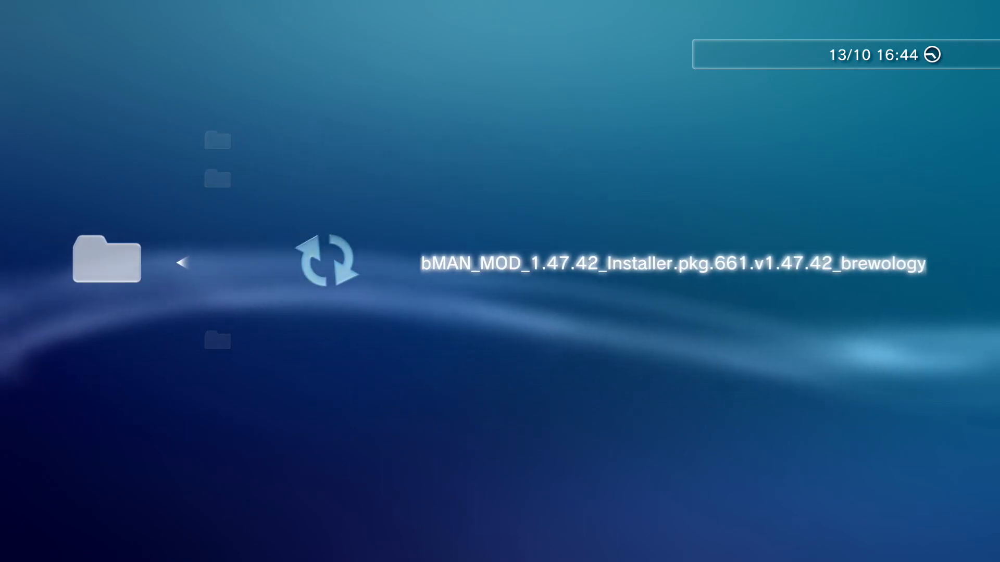
Install the webMAN MOD 1.47.42 package and move to the new webMAN entry under Game.
{"action": "key", "text": "Return"}
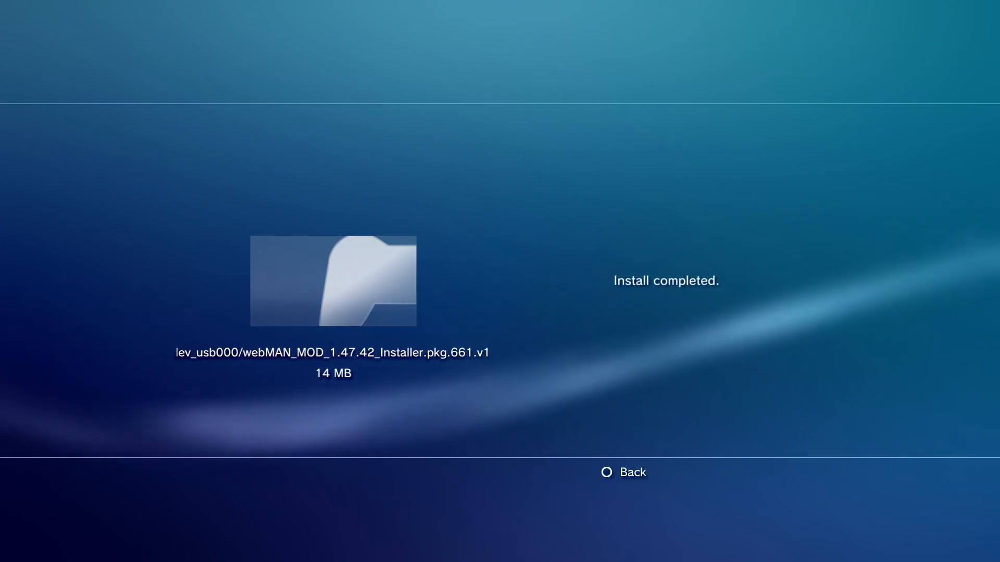
{"action": "key", "text": "Escape"}
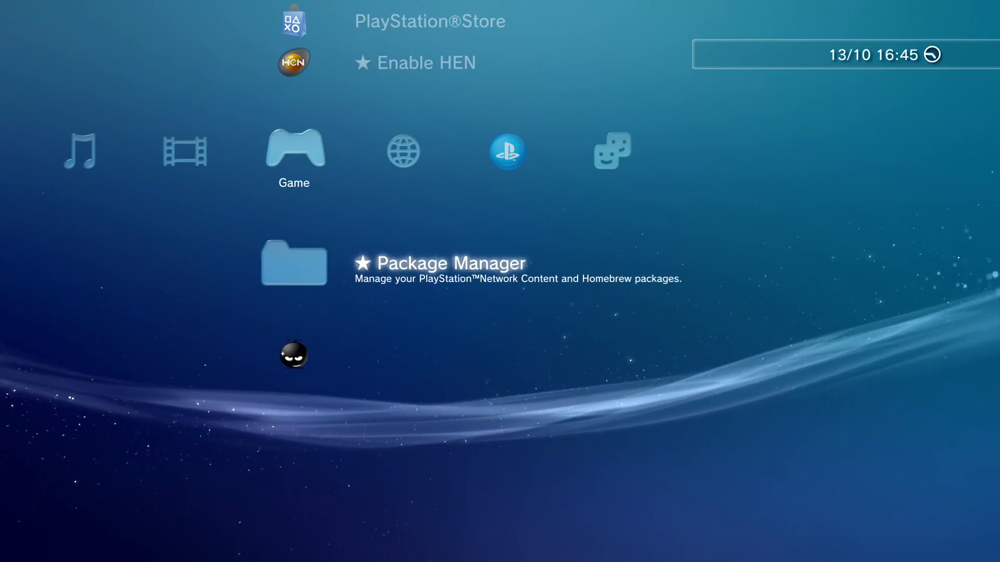
{"action": "key", "text": "Down"}
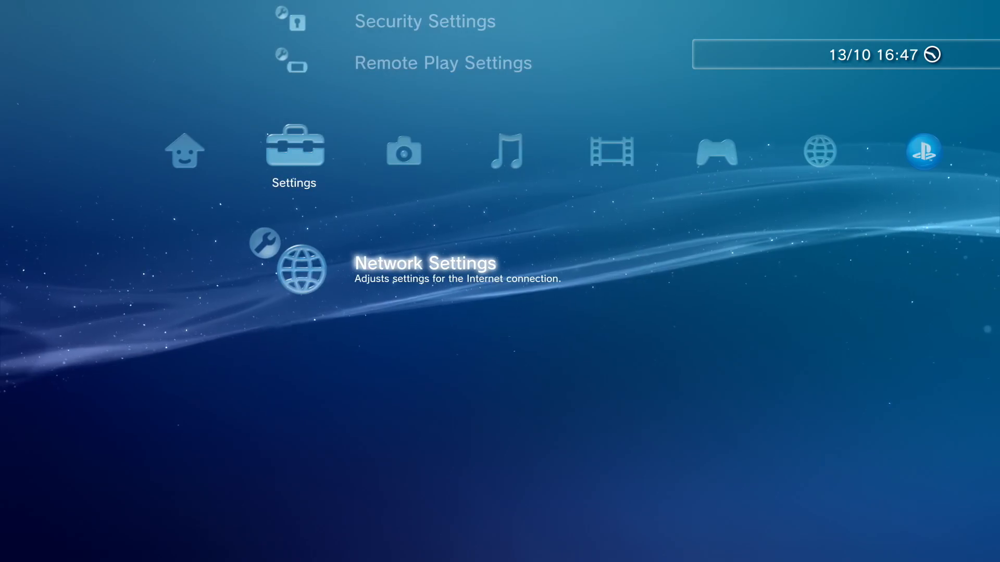
Show the Settings and Connection Status List with the console's IP address 192.168.0.27.
{"action": "key", "text": "Up"}
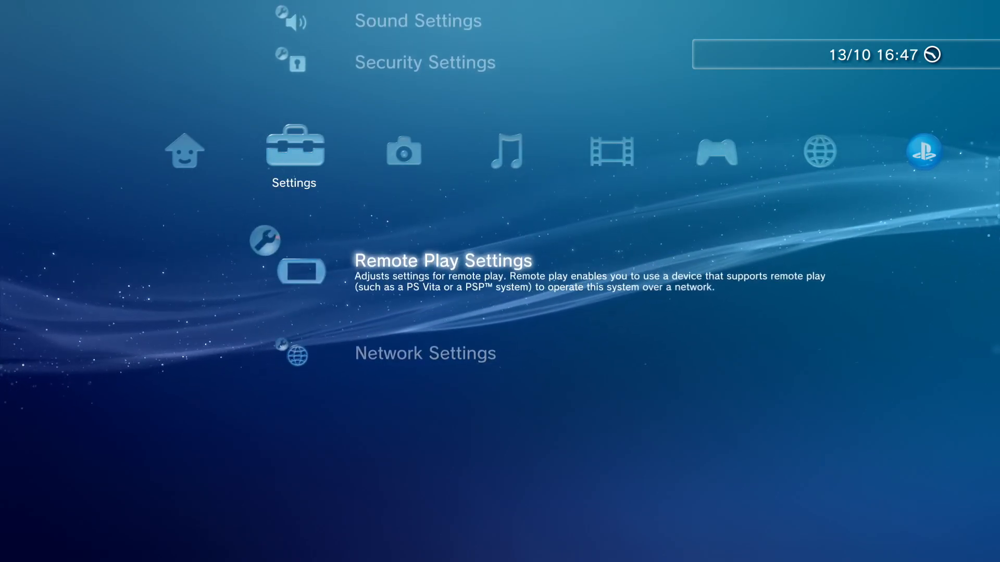
{"action": "key", "text": "Down"}
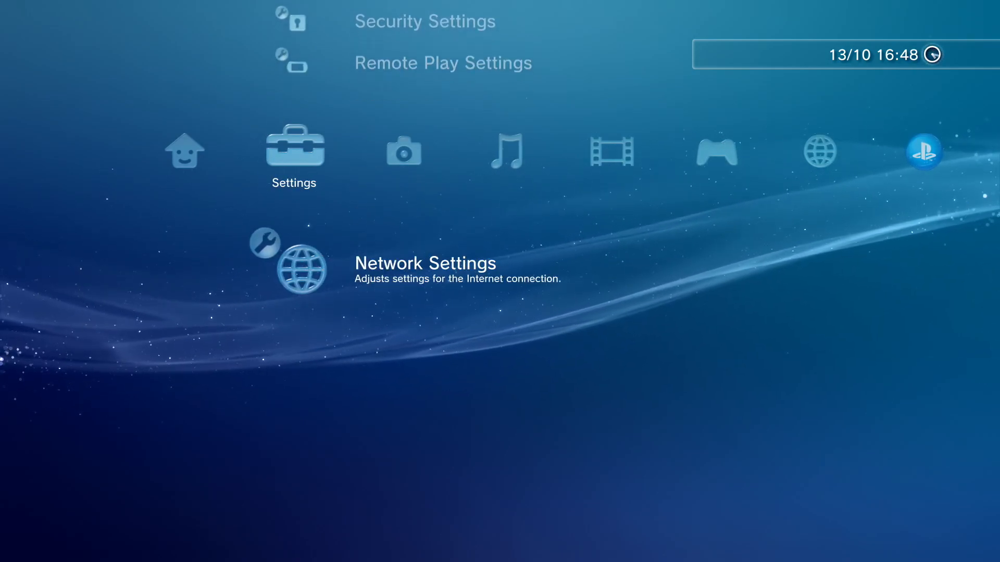
{"action": "key", "text": "Return"}
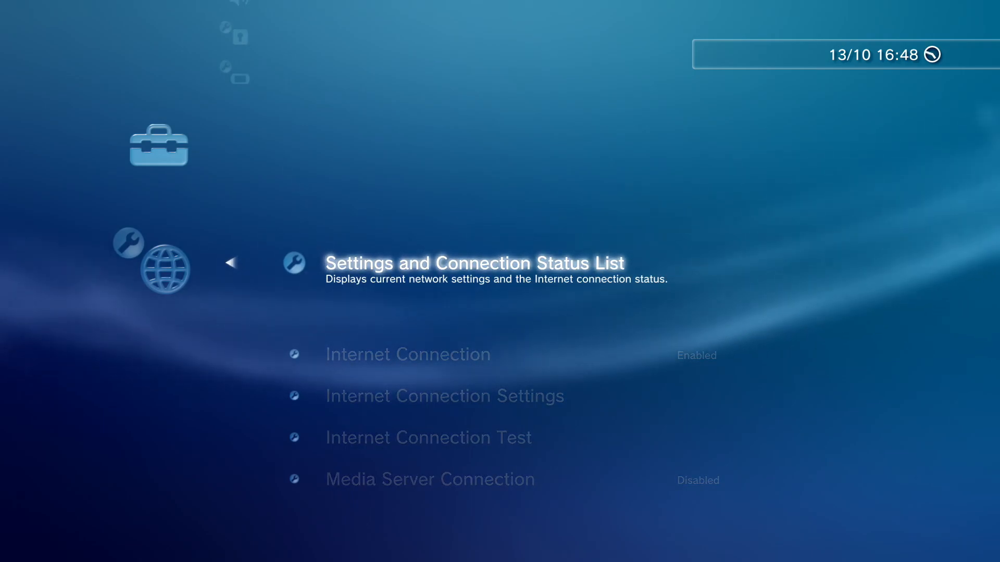
{"action": "key", "text": "Return"}
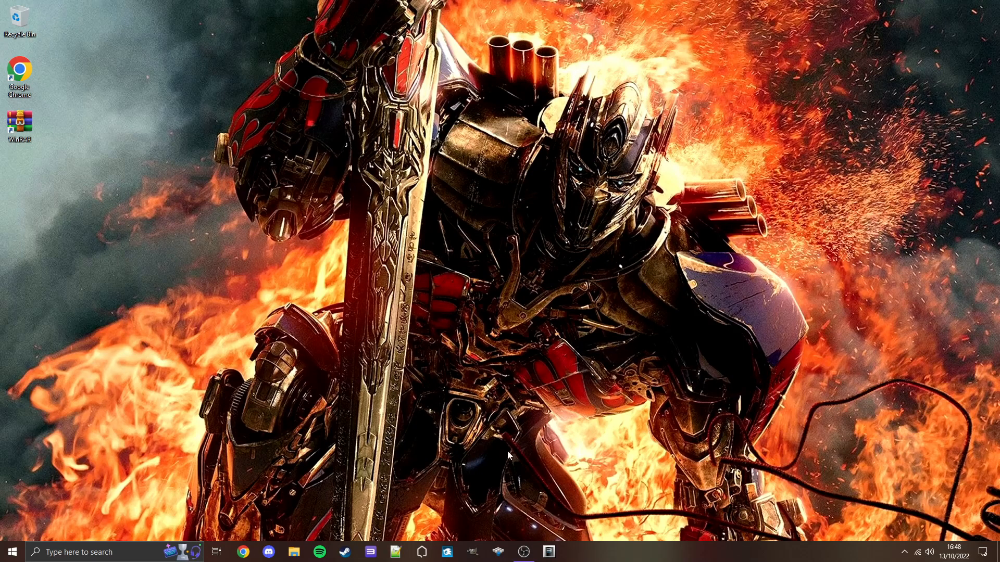
Select PSH_OFFLINE_FULL.pkg in the Downloads folder.
{"action": "left_click", "coordinate": [295, 553]}
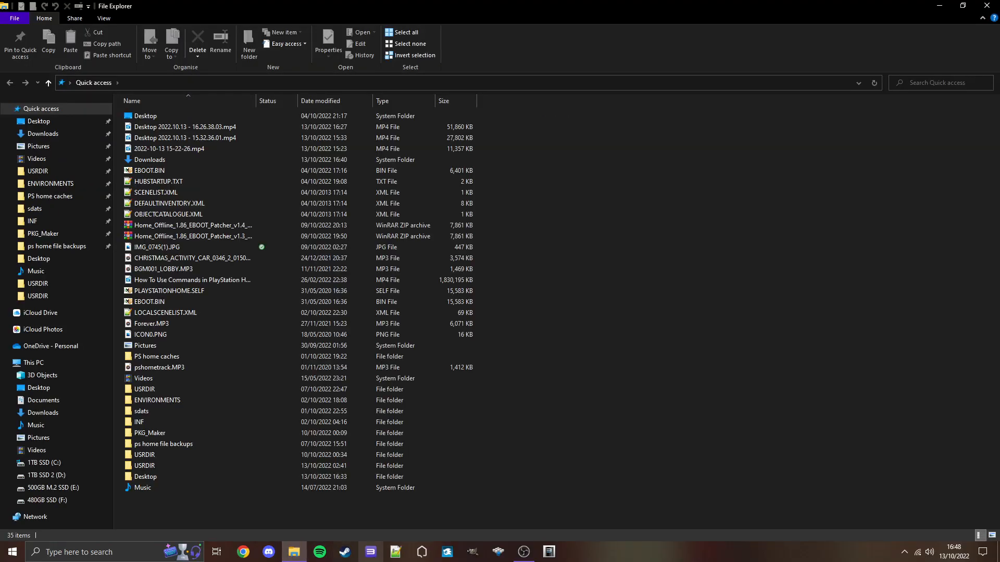
{"action": "left_click", "coordinate": [44, 133]}
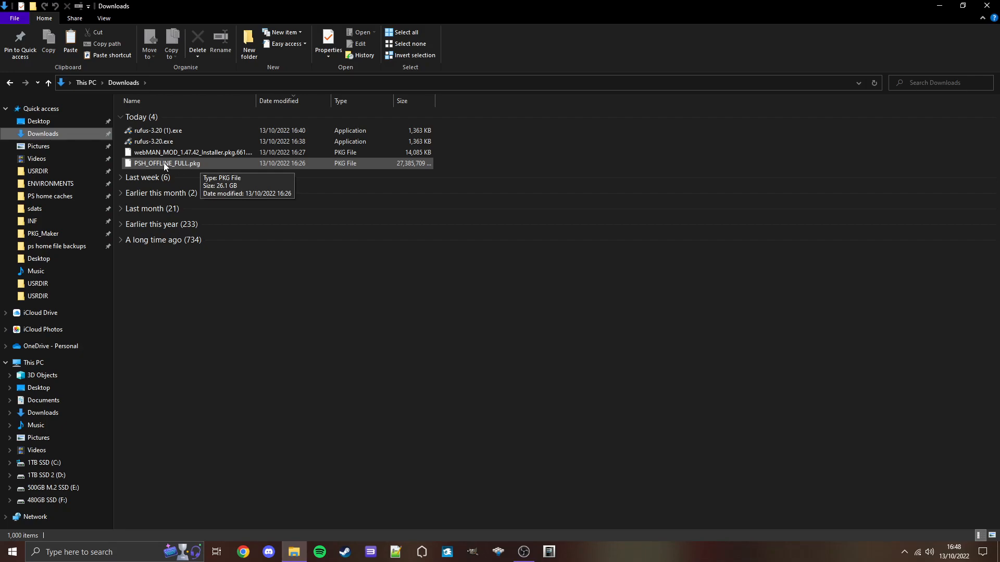
{"action": "left_click", "coordinate": [177, 162]}
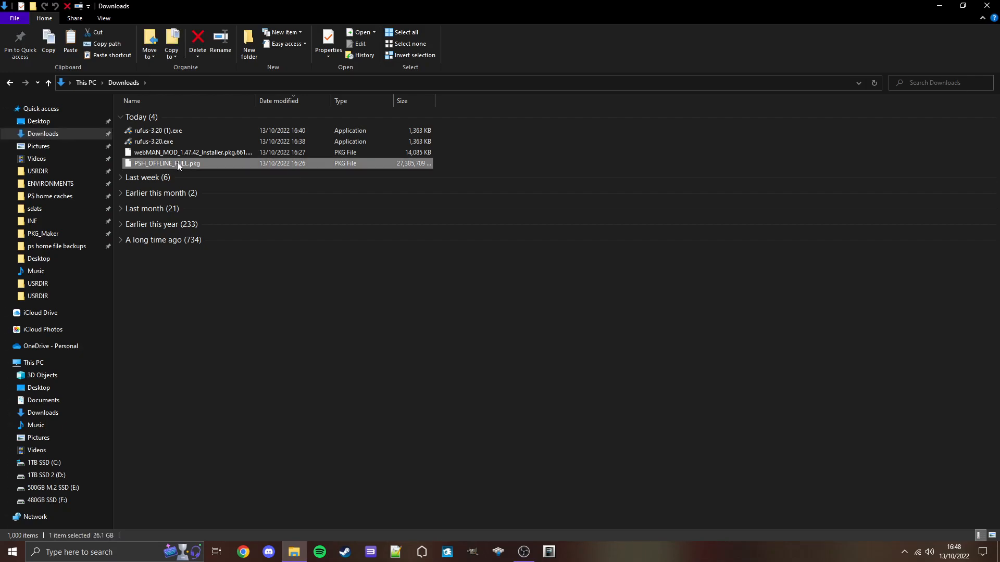
Connect to the PS3's FTP server at ftp://192.168.0.27/ from the address bar.
{"action": "left_click", "coordinate": [179, 81]}
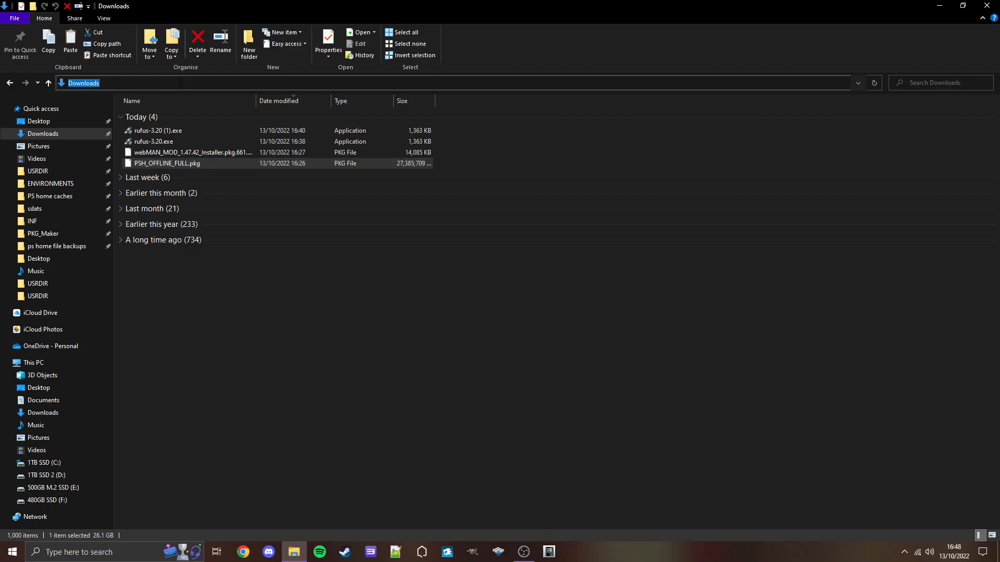
{"action": "type", "text": "ftp"}
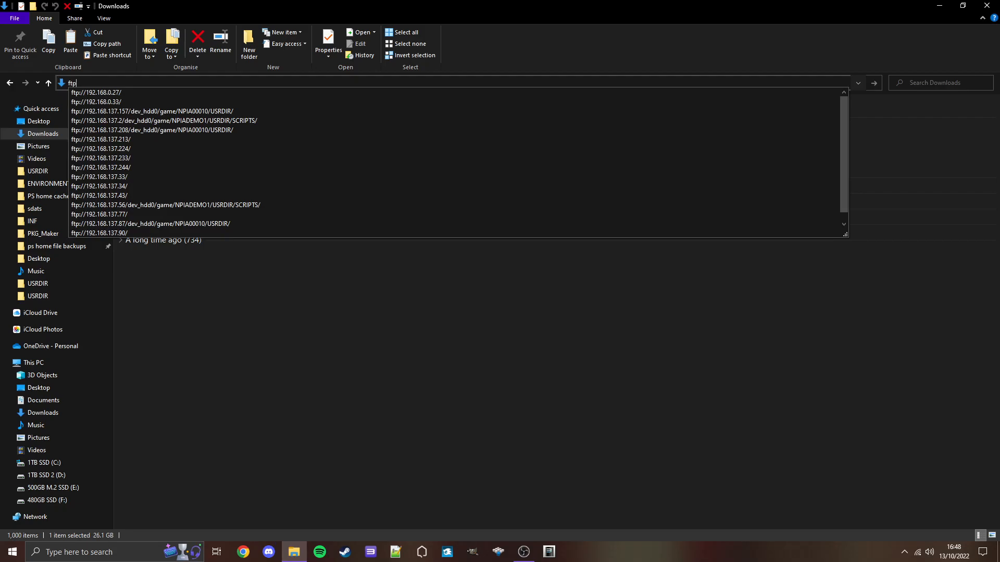
{"action": "type", "text": ":"}
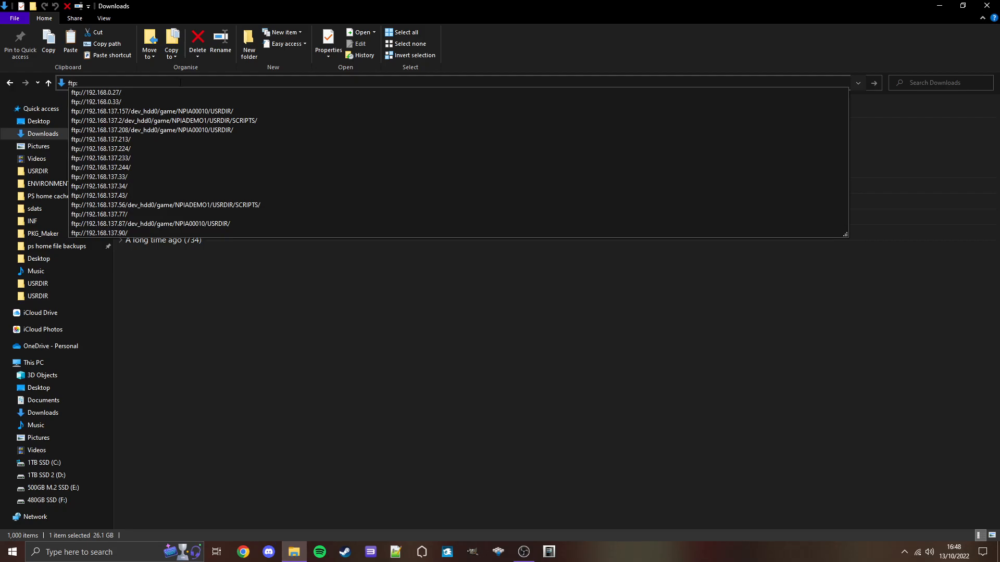
{"action": "type", "text": "//192.168."}
{"action": "type", "text": "0.27/"}
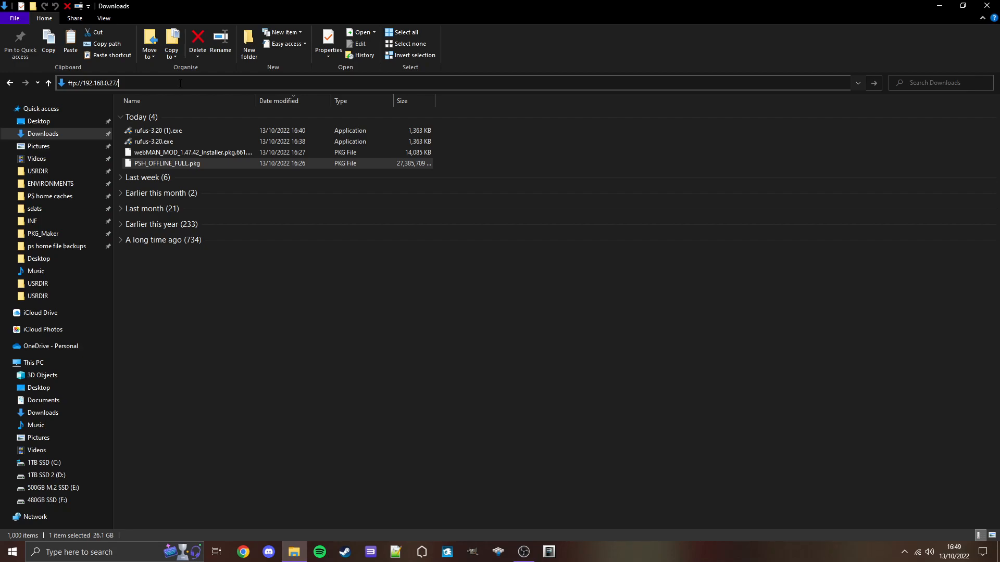
{"action": "key", "text": "Return"}
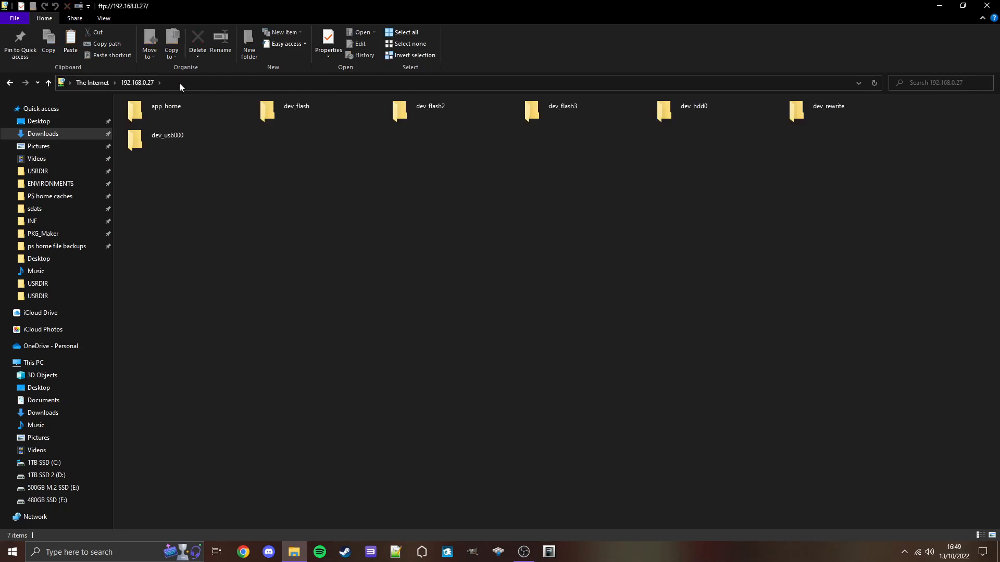
Paste PSH_OFFLINE_FULL.pkg into the console's dev_hdd0/packages folder over FTP.
{"action": "double_click", "coordinate": [697, 115]}
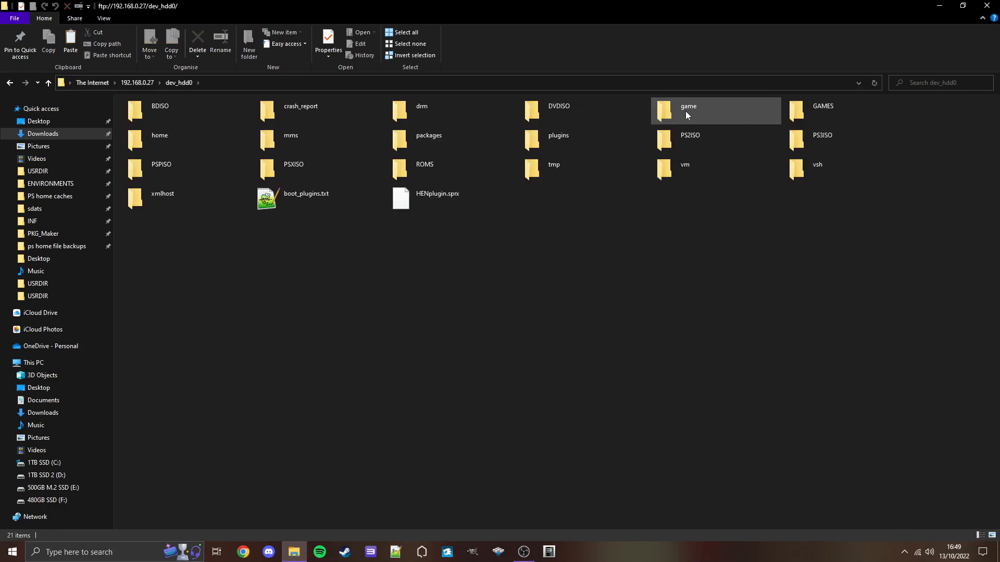
{"action": "double_click", "coordinate": [429, 139]}
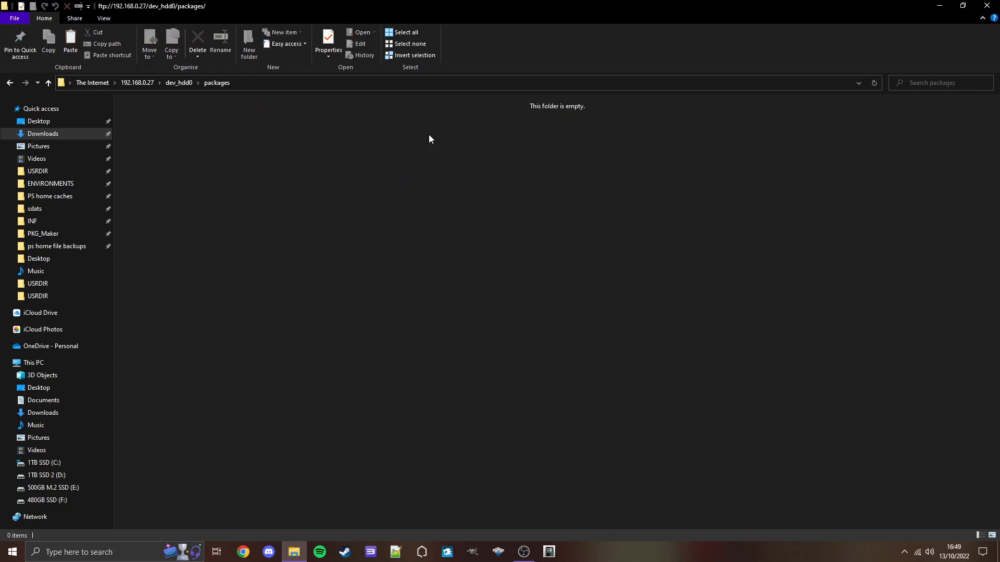
{"action": "right_click", "coordinate": [282, 186]}
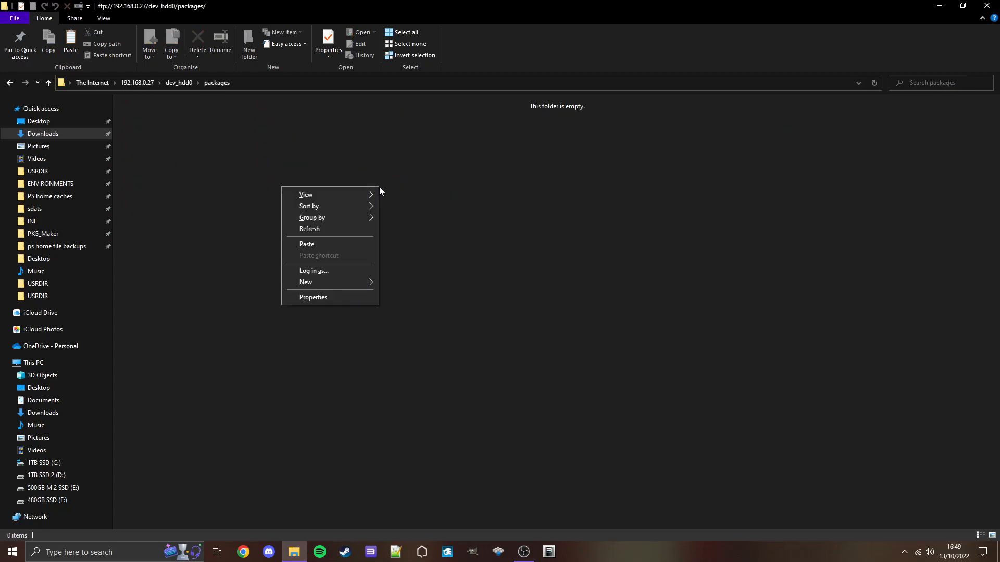
{"action": "left_click", "coordinate": [315, 247]}
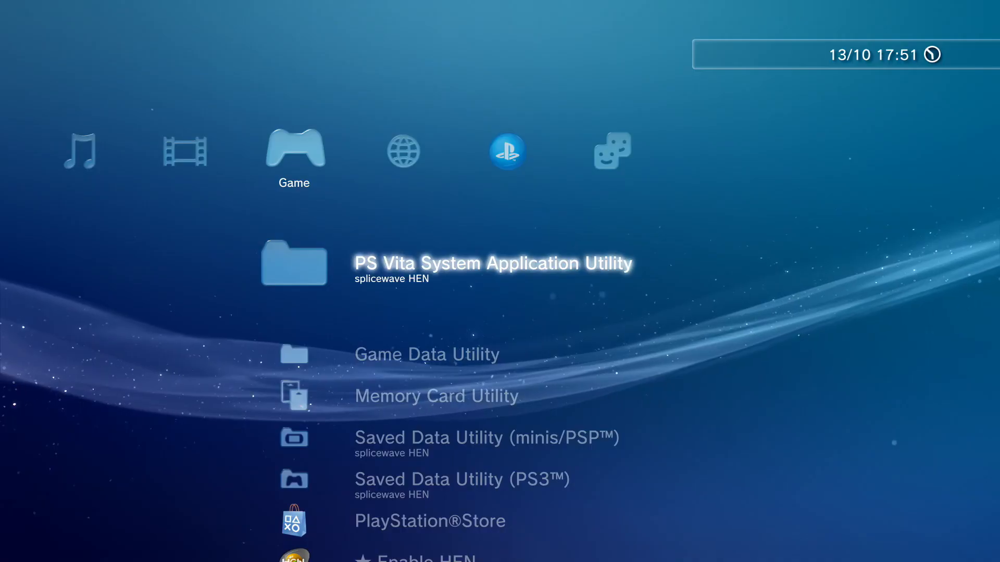
Move down the Game list and enter Package Manager.
{"action": "key", "text": "Down"}
{"action": "key", "text": "Down"}
{"action": "key", "text": "Down"}
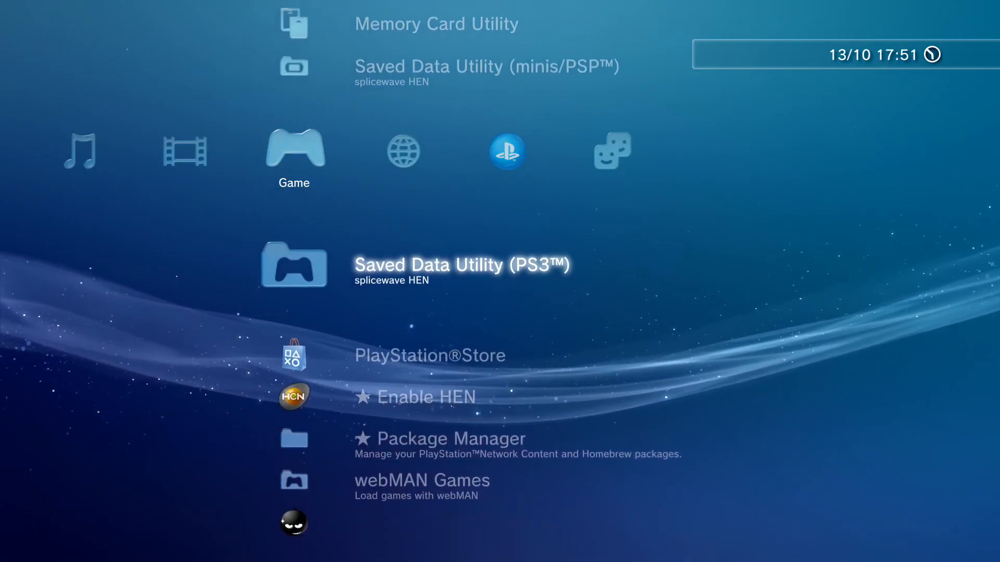
{"action": "key", "text": "Down"}
{"action": "key", "text": "Down"}
{"action": "key", "text": "Down"}
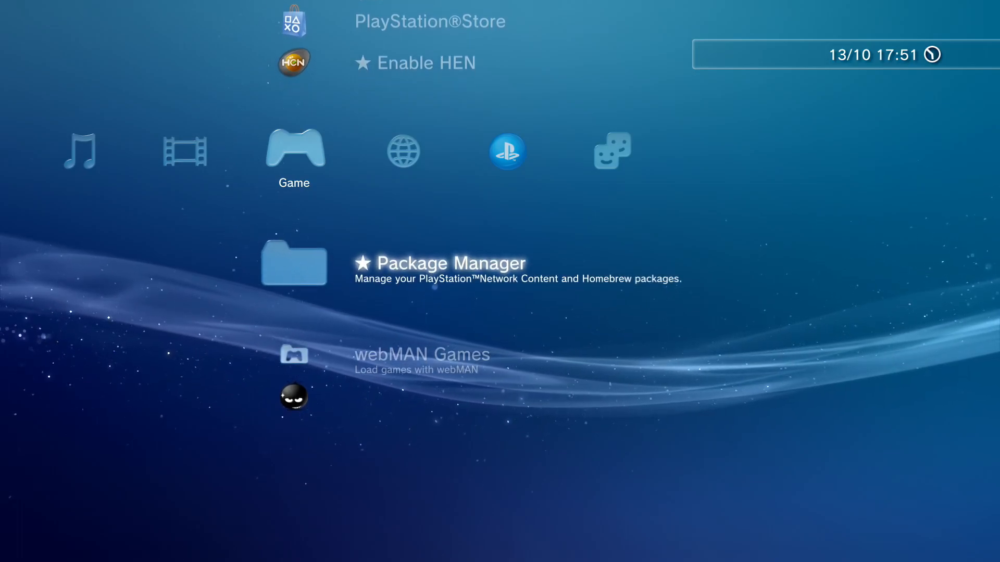
{"action": "key", "text": "Return"}
{"action": "key", "text": "Down"}
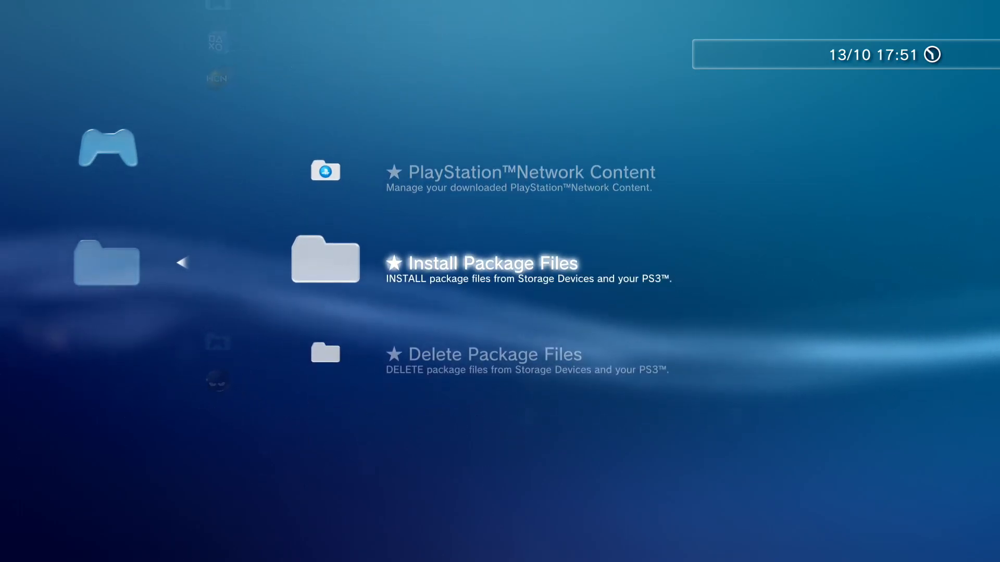
Choose Install Package Files > PS3 System Storage and start installing PSH_OFFLINE_FULL.pkg.
{"action": "key", "text": "Return"}
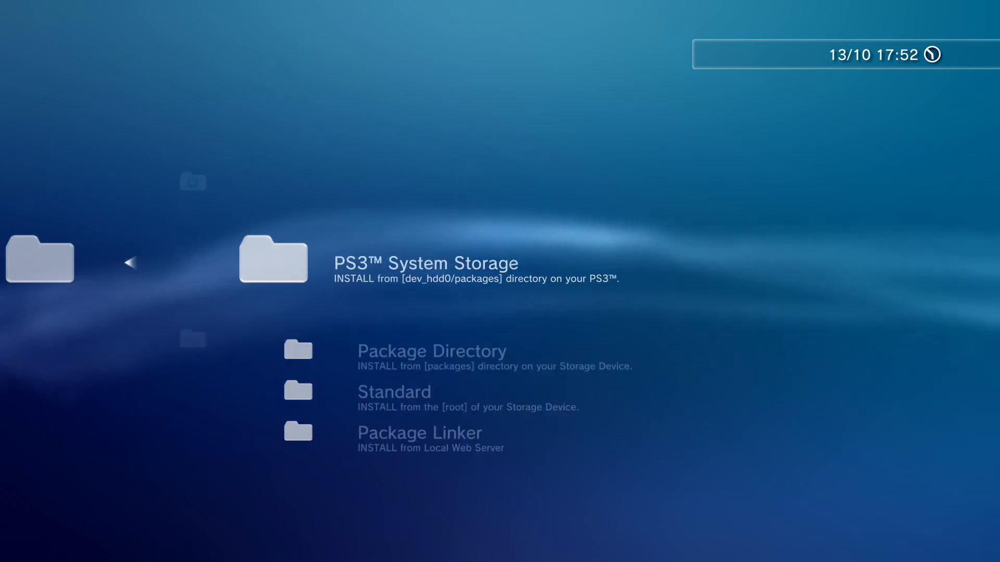
{"action": "key", "text": "Return"}
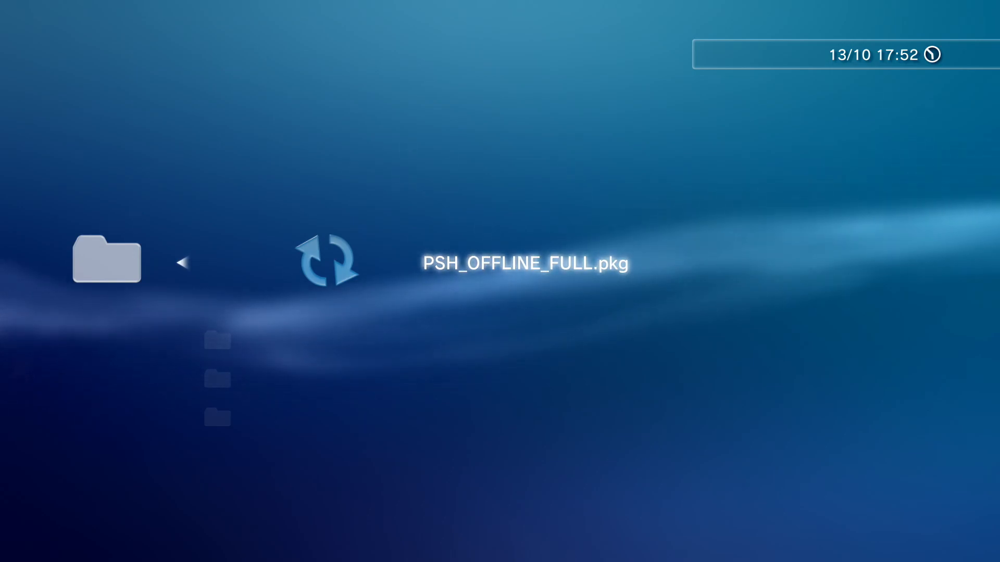
{"action": "key", "text": "Return"}
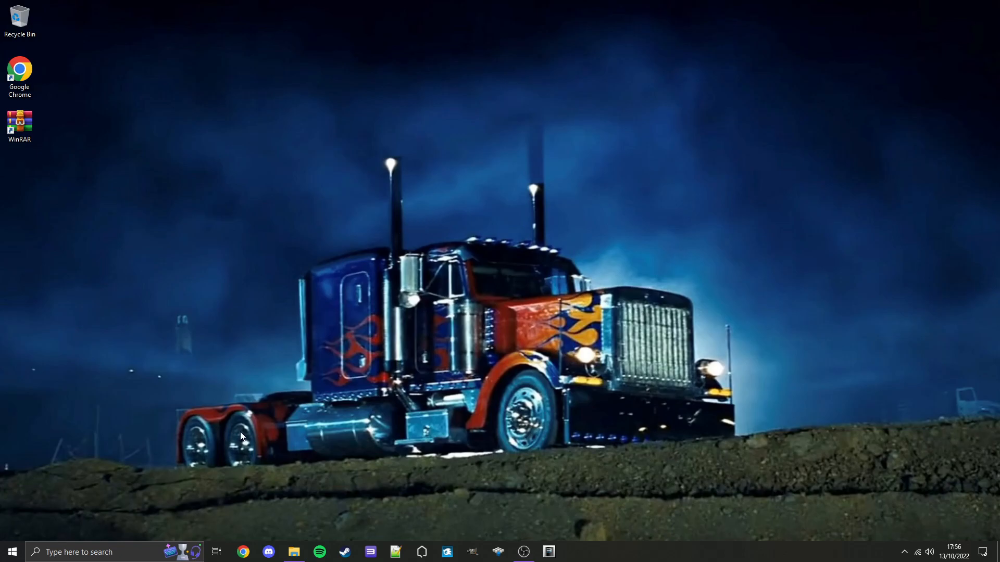
Load the shared PlayStation Home 1.86 Google Drive folder from the pasted link in Chrome.
{"action": "left_click", "coordinate": [244, 552]}
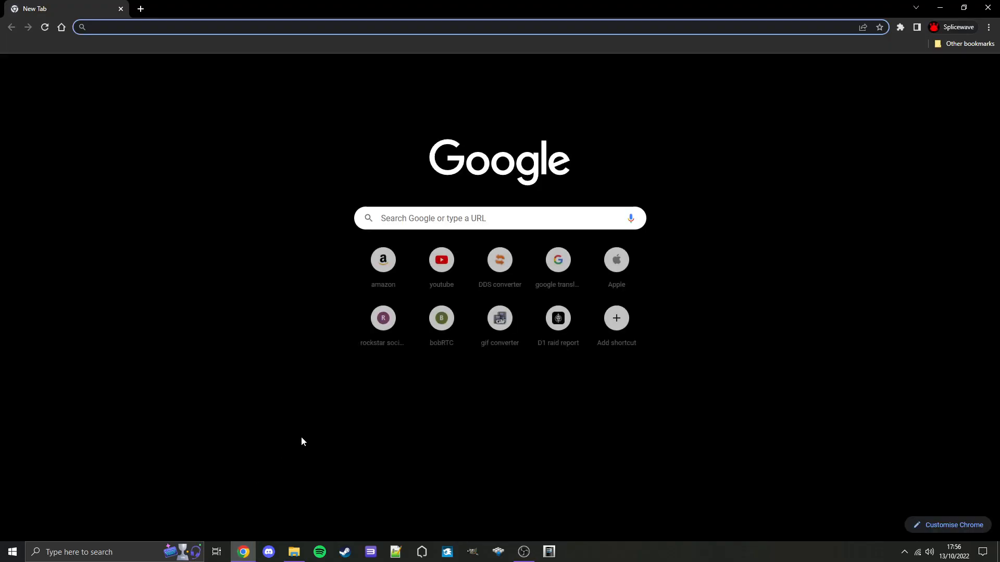
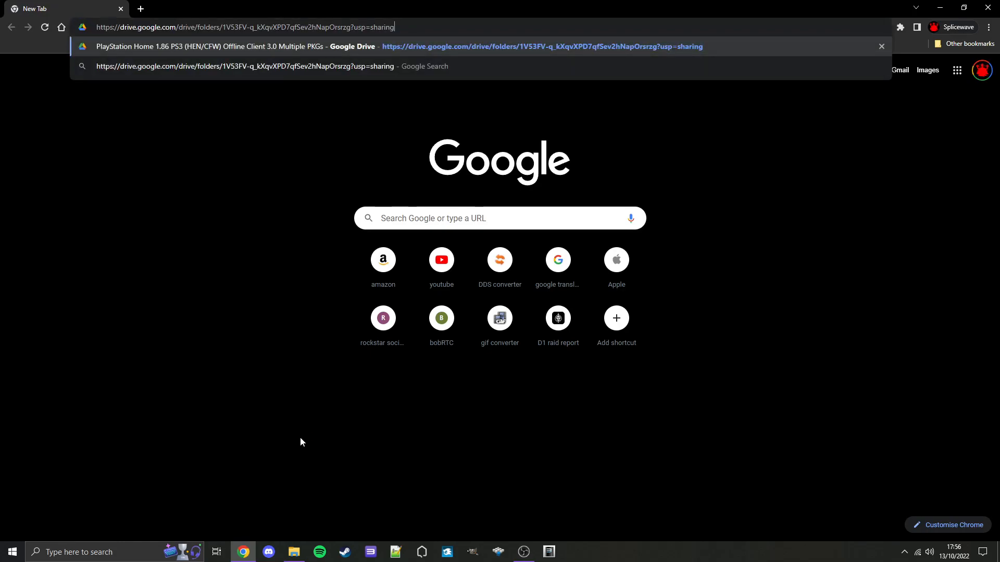
{"action": "key", "text": "Return"}
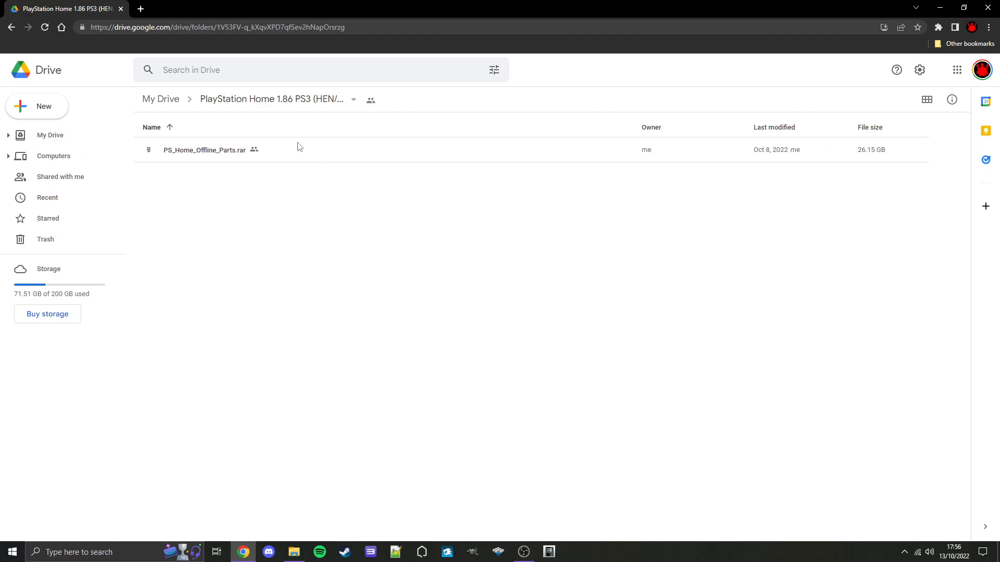
Download PS_Home_Offline_Parts.rar (26.15 GB), confirming despite the virus-scan warning, and close Chrome.
{"action": "left_click", "coordinate": [336, 157]}
{"action": "right_click", "coordinate": [336, 158]}
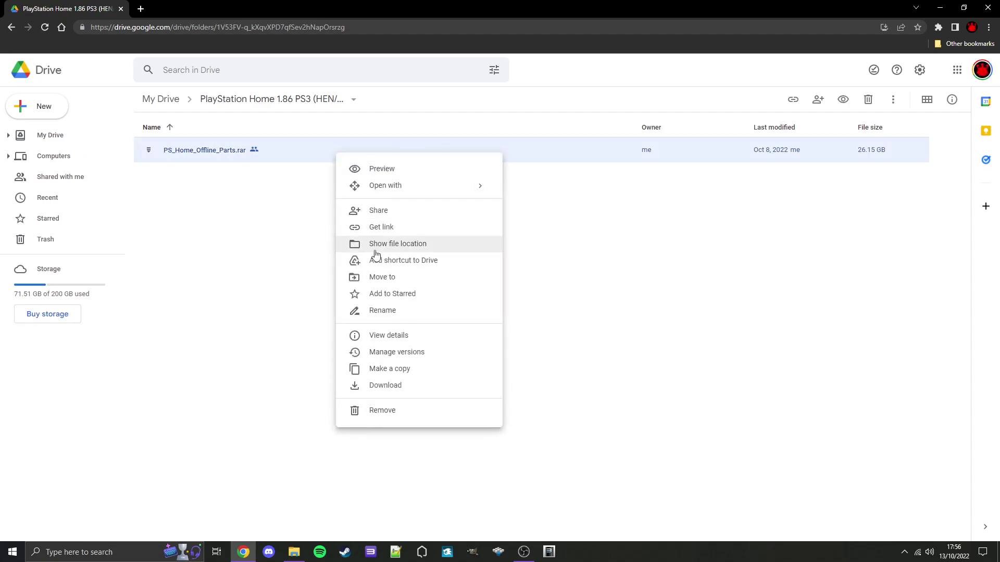
{"action": "left_click", "coordinate": [395, 386]}
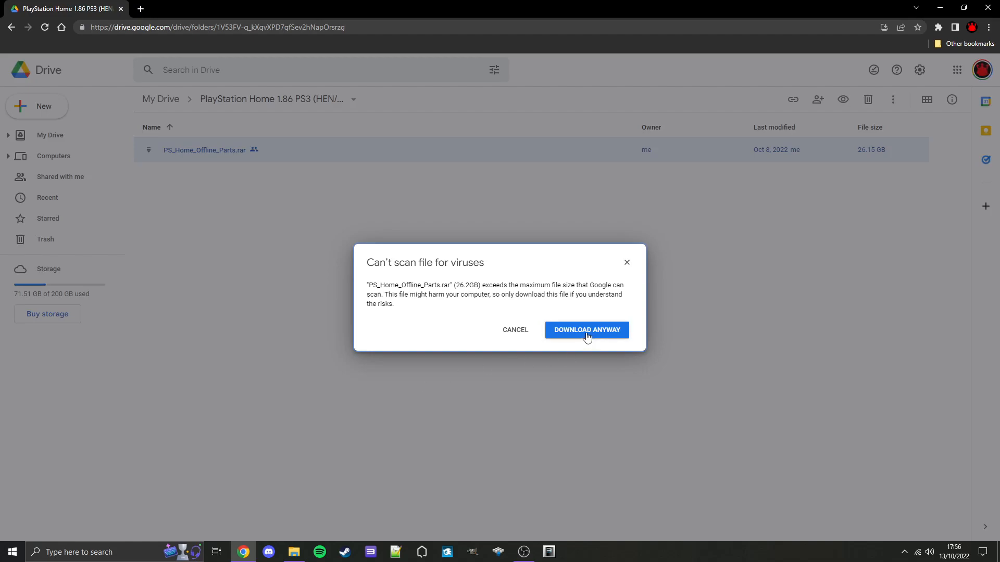
{"action": "left_click", "coordinate": [586, 330]}
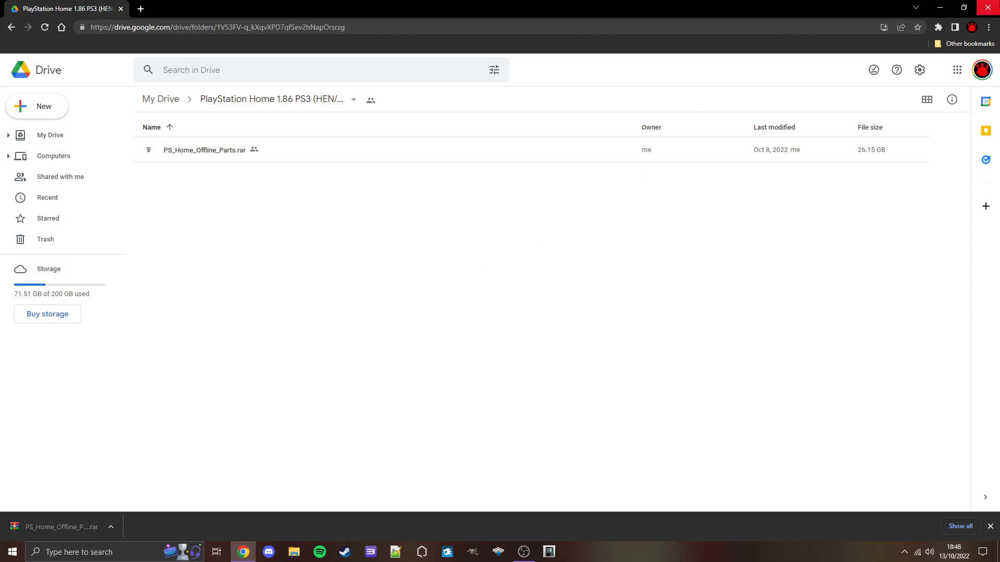
{"action": "left_click", "coordinate": [987, 8]}
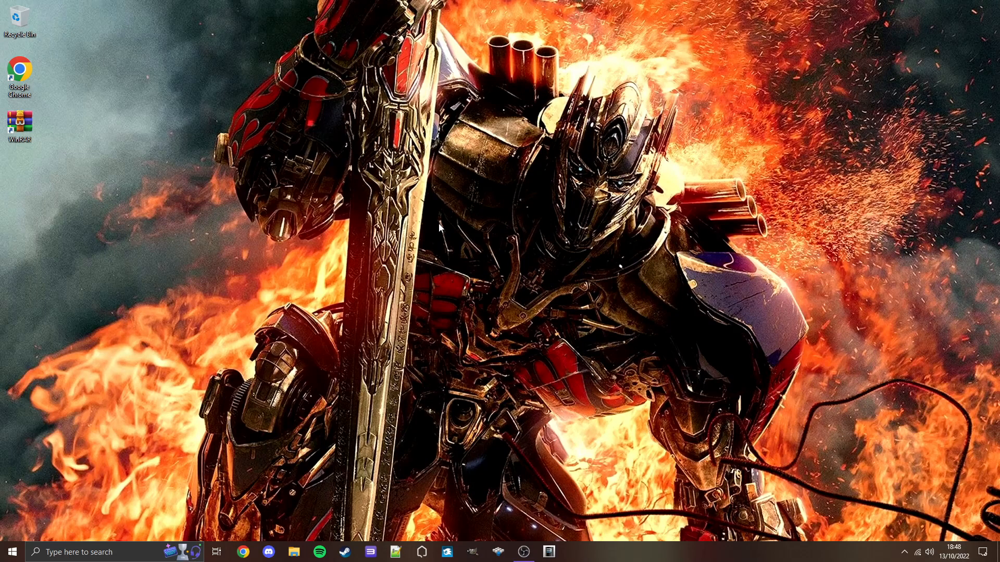
Bring up the Format dialog for the 64GB USB (G:) drive.
{"action": "left_click", "coordinate": [294, 552]}
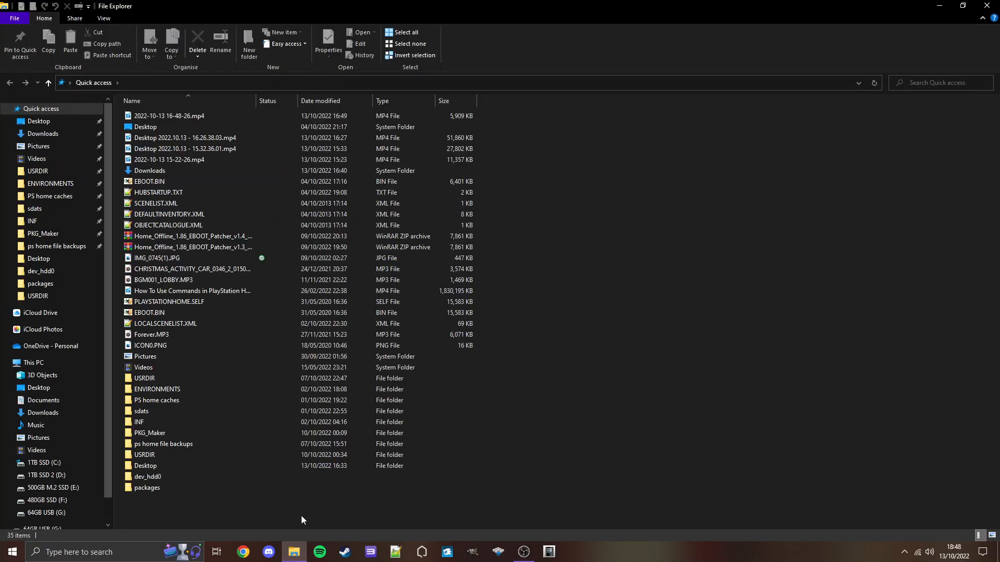
{"action": "left_click", "coordinate": [43, 513]}
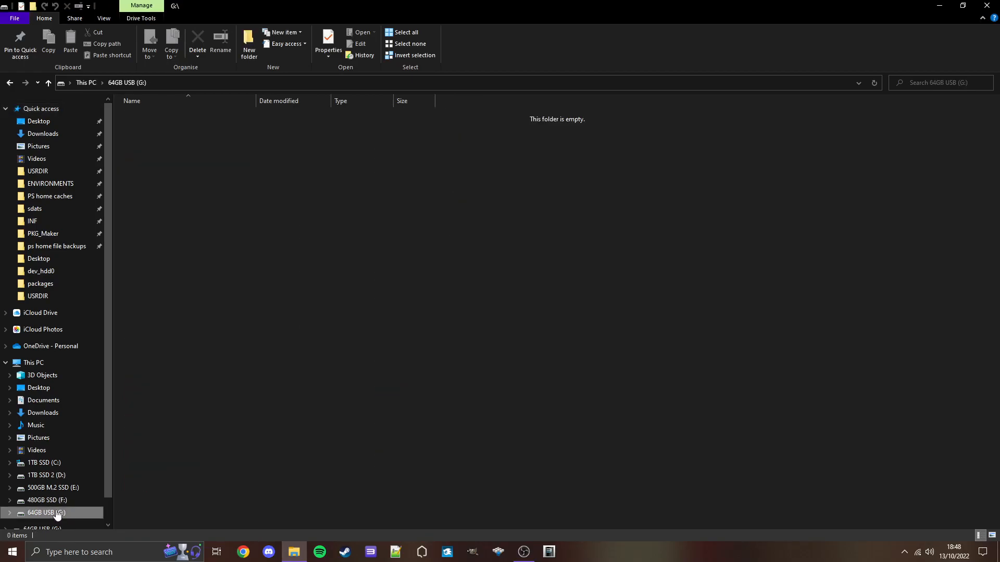
{"action": "right_click", "coordinate": [61, 514]}
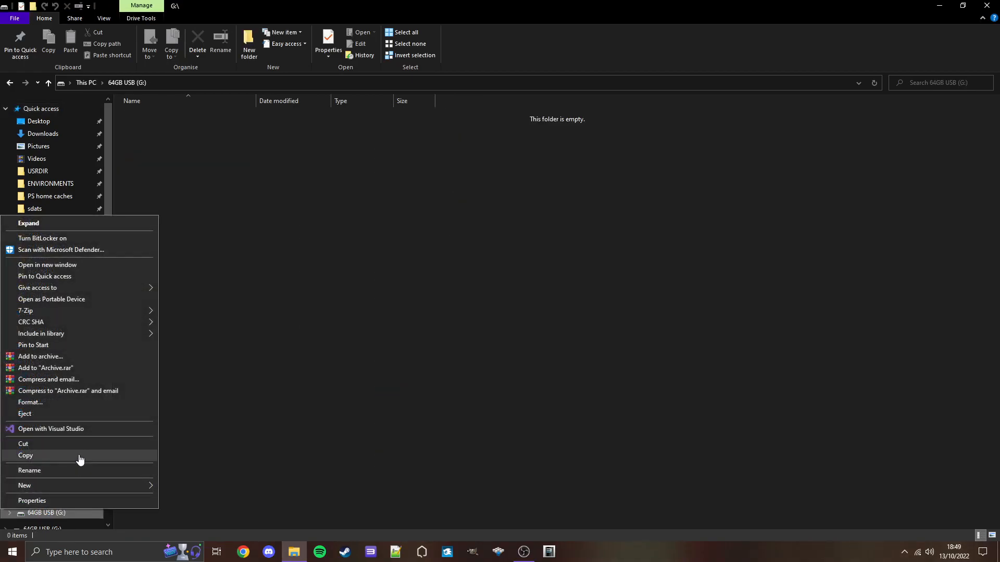
{"action": "left_click", "coordinate": [78, 403]}
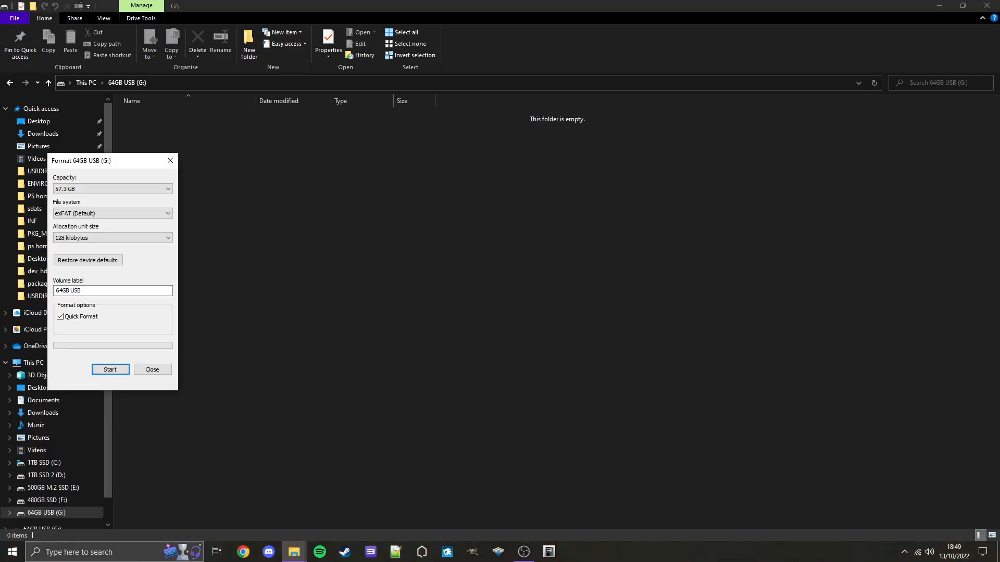
Find only NTFS and exFAT offered as file systems, keep exFAT and close the dialog unformatted.
{"action": "left_click", "coordinate": [82, 213]}
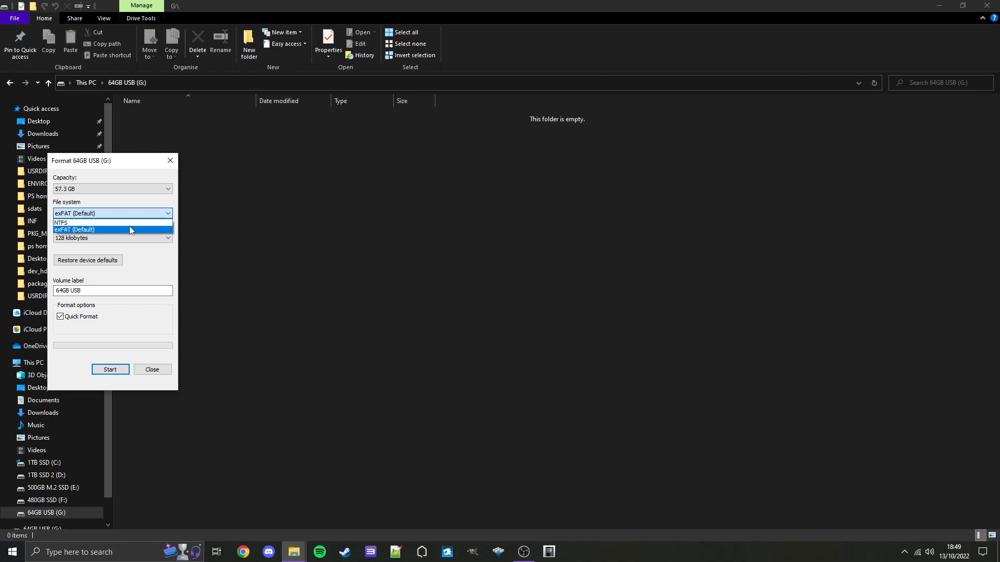
{"action": "left_click", "coordinate": [98, 230]}
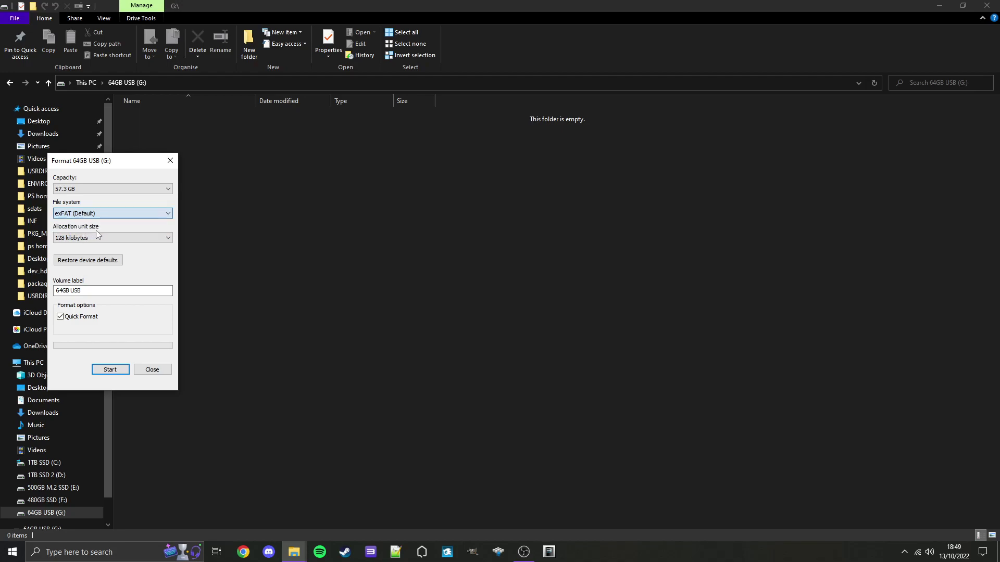
{"action": "left_click", "coordinate": [109, 370]}
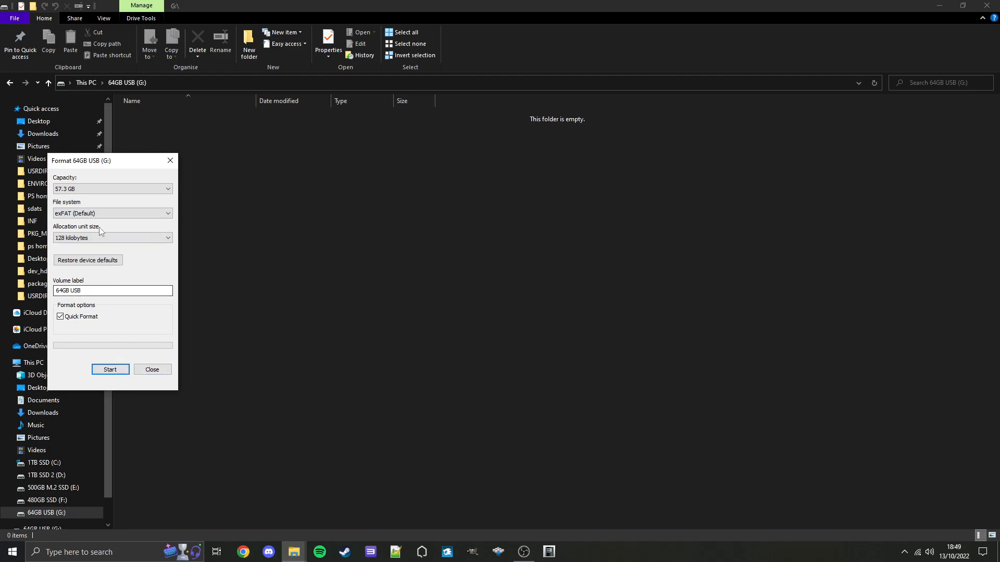
{"action": "left_click", "coordinate": [95, 213]}
{"action": "left_click", "coordinate": [94, 213]}
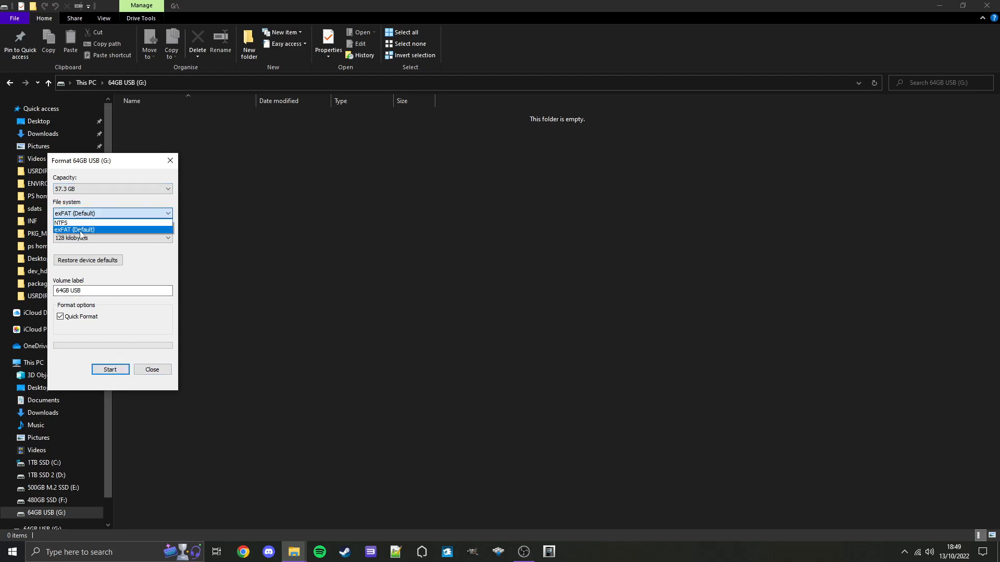
{"action": "left_click", "coordinate": [154, 373]}
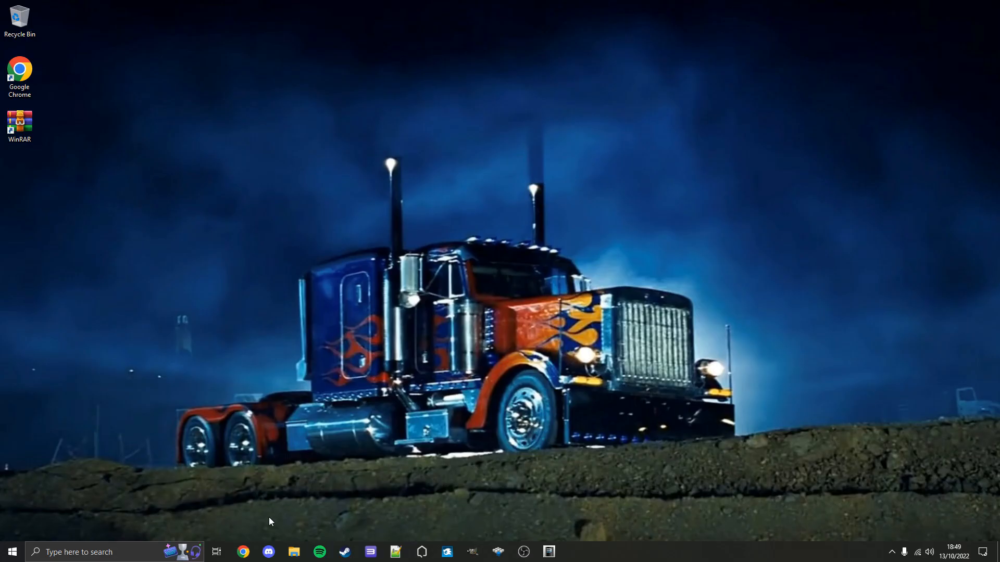
Go to the Rufus website rufus.ie in Chrome from the pasted address.
{"action": "left_click", "coordinate": [243, 552]}
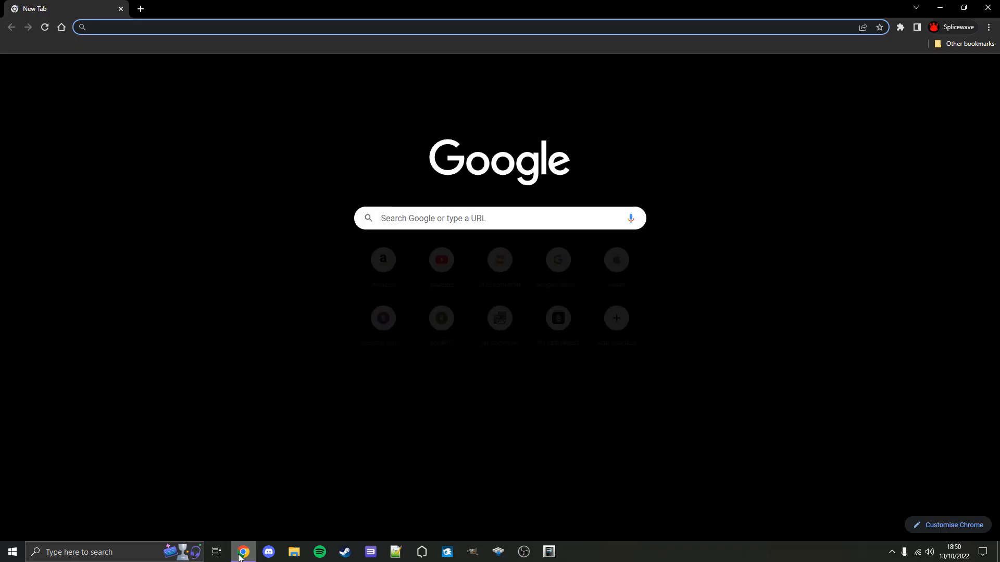
{"action": "type", "text": "https://rufus.ie/en_US/"}
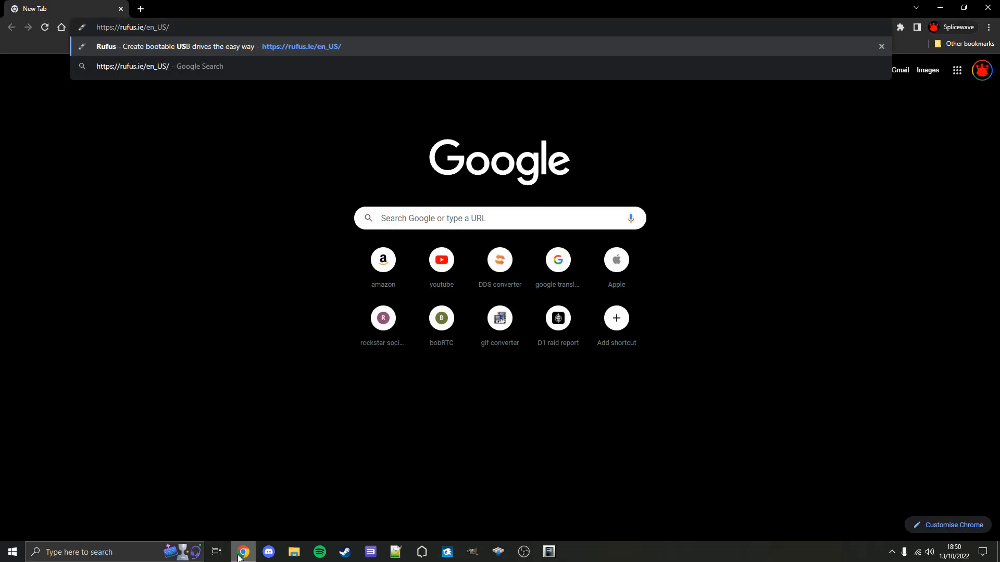
{"action": "key", "text": "Return"}
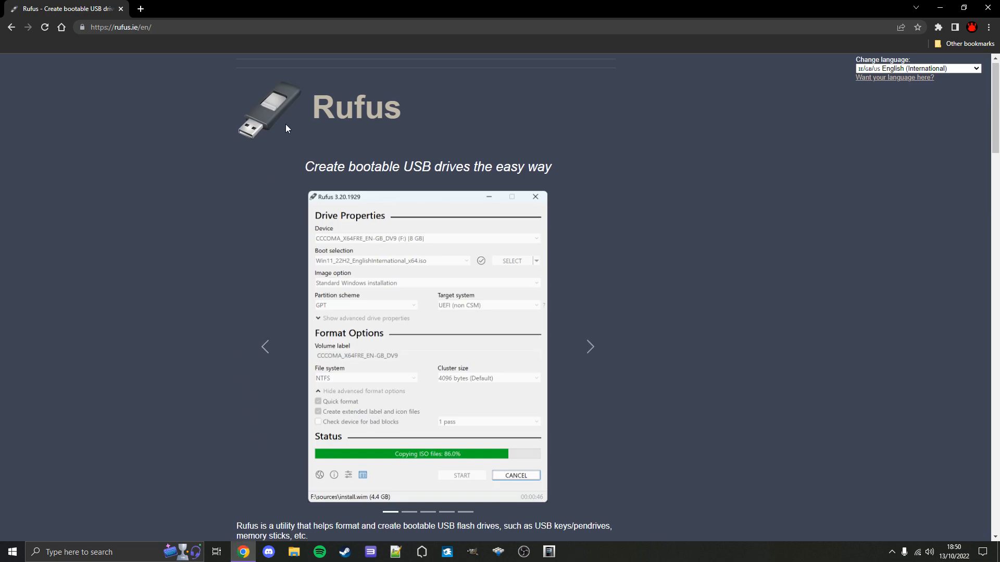
{"action": "scroll", "coordinate": [286, 124], "scroll_direction": "down", "scroll_amount": 1}
{"action": "scroll", "coordinate": [286, 130], "scroll_direction": "down", "scroll_amount": 3}
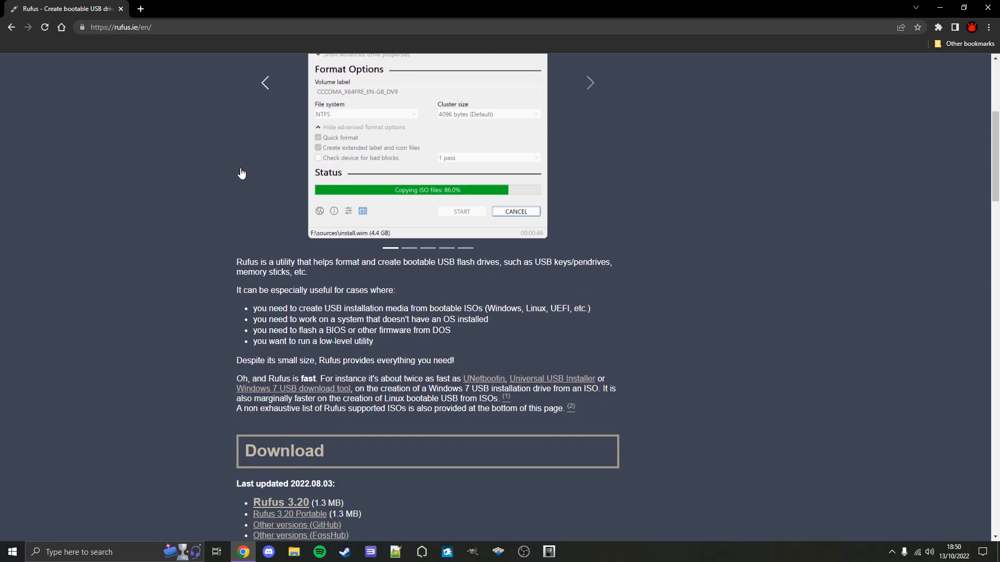
{"action": "scroll", "coordinate": [203, 195], "scroll_direction": "down", "scroll_amount": 1}
{"action": "scroll", "coordinate": [203, 195], "scroll_direction": "down", "scroll_amount": 1}
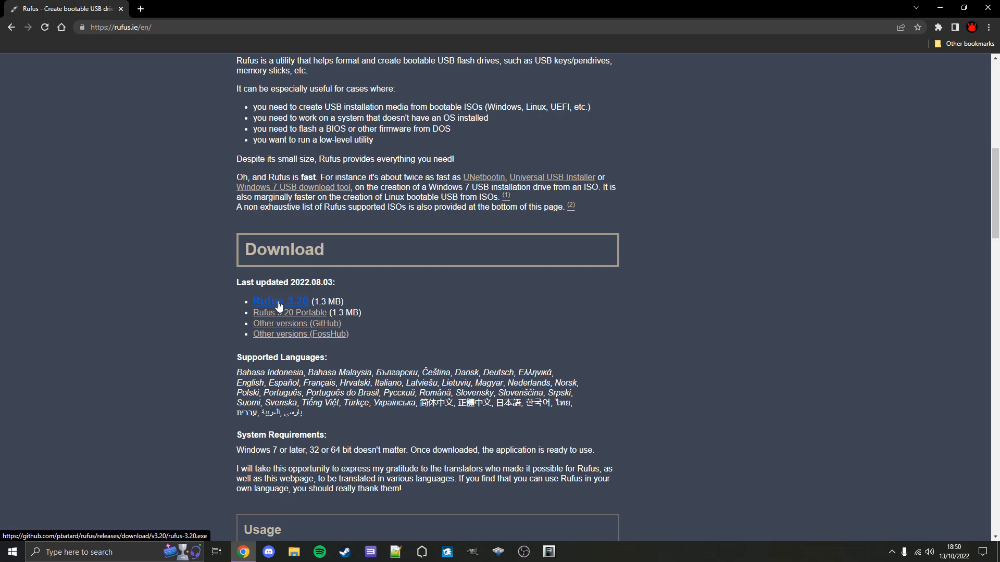
Download rufus-3.20.exe and run it from the download bar.
{"action": "left_click", "coordinate": [296, 304]}
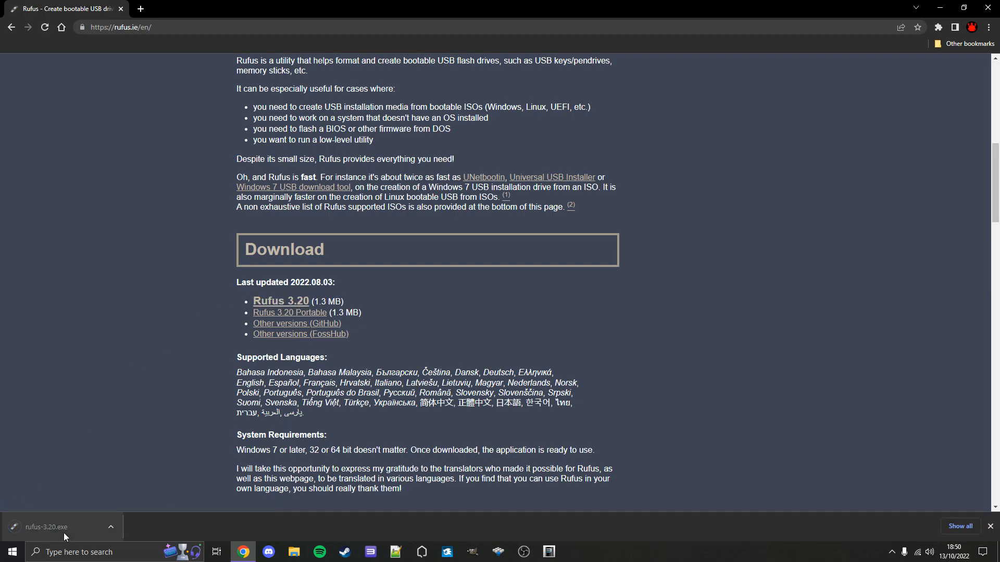
{"action": "left_click", "coordinate": [77, 526]}
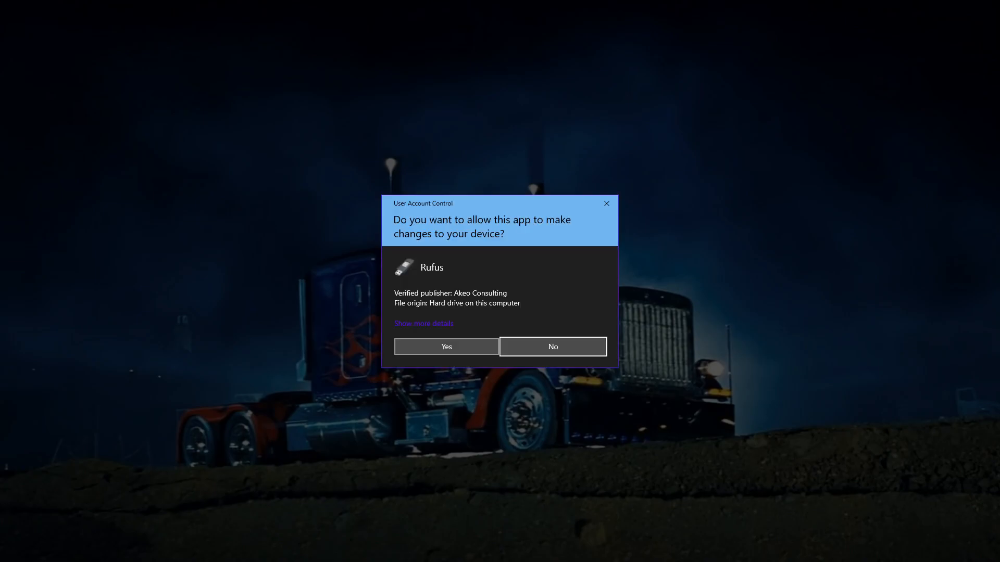
Allow Rufus to run and set the 64GB USB drive as Non bootable with Large FAT32.
{"action": "left_click", "coordinate": [446, 346]}
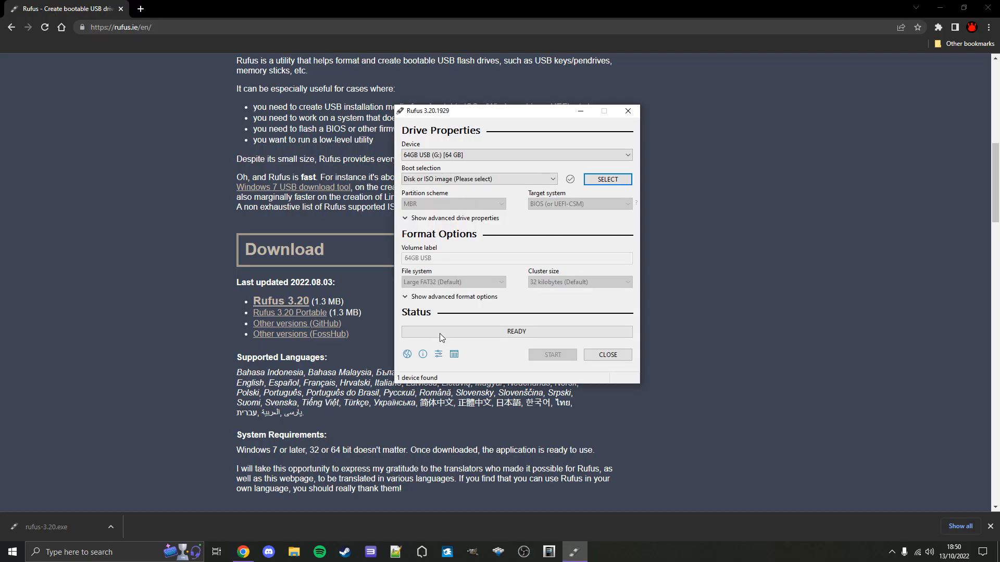
{"action": "left_click", "coordinate": [516, 155]}
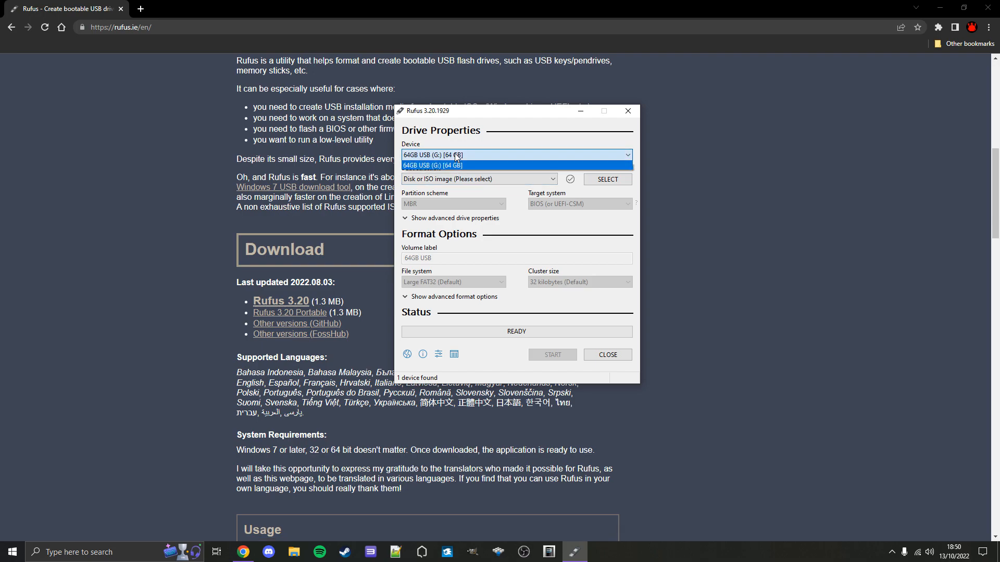
{"action": "left_click", "coordinate": [493, 165]}
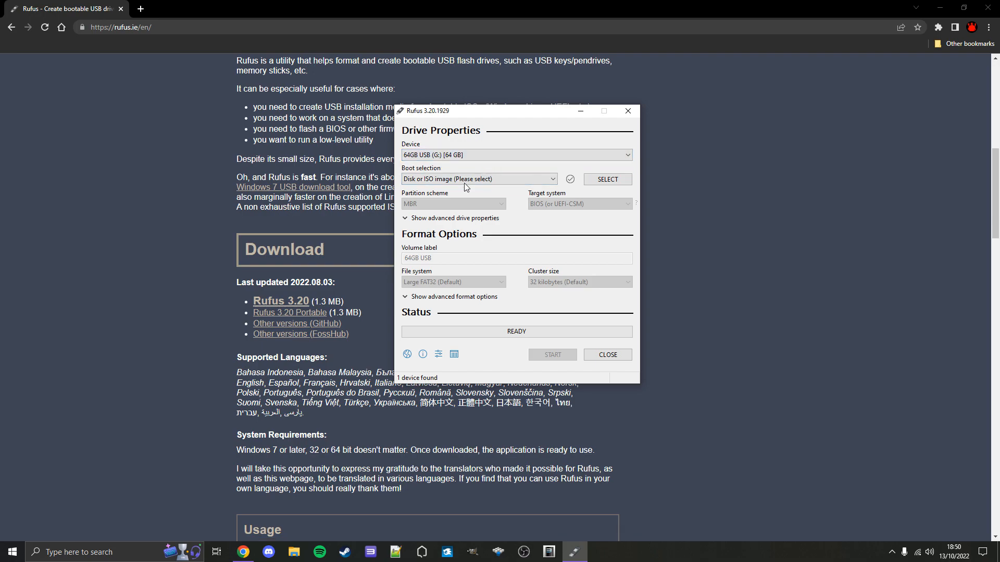
{"action": "left_click", "coordinate": [452, 180]}
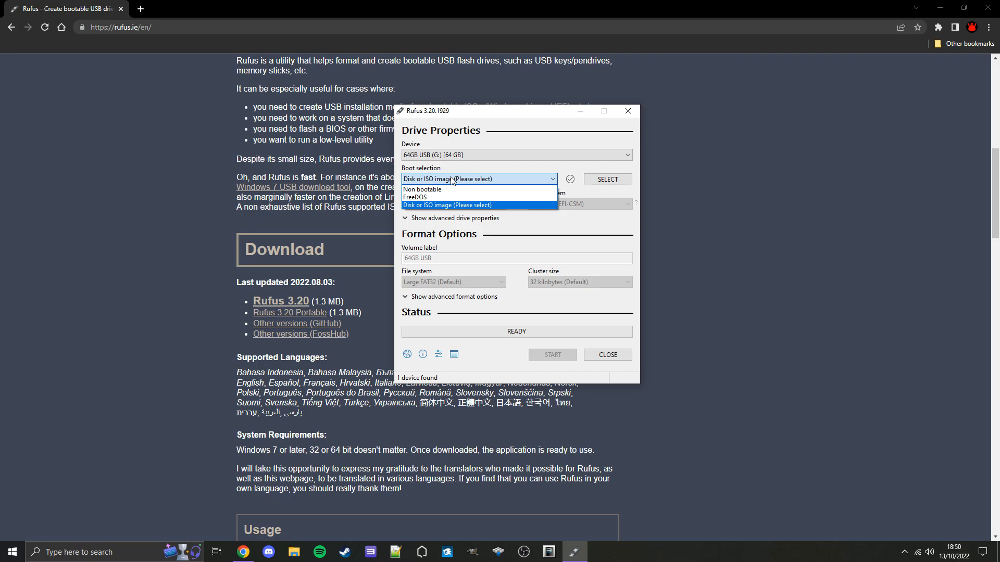
{"action": "left_click", "coordinate": [421, 190]}
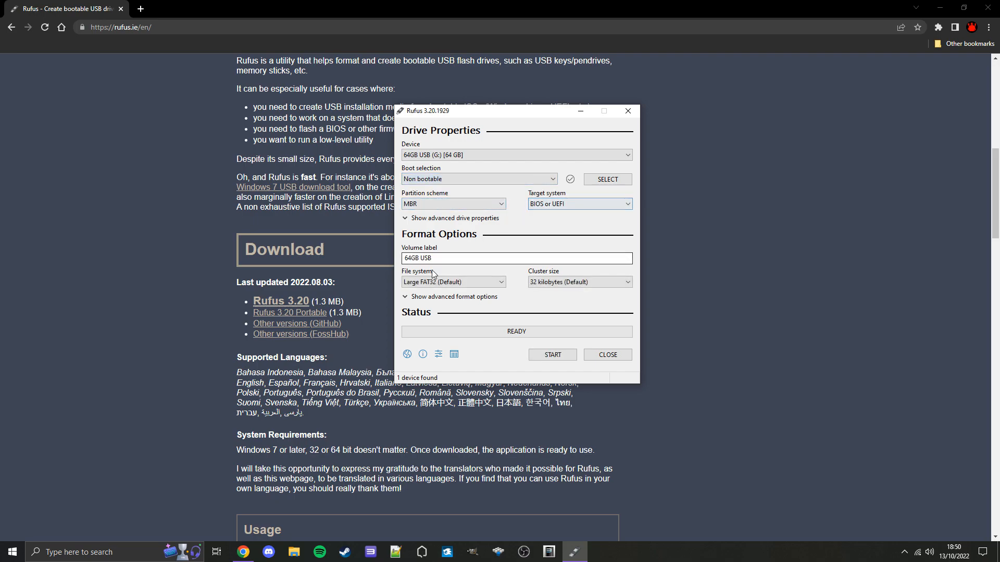
{"action": "left_click", "coordinate": [453, 281]}
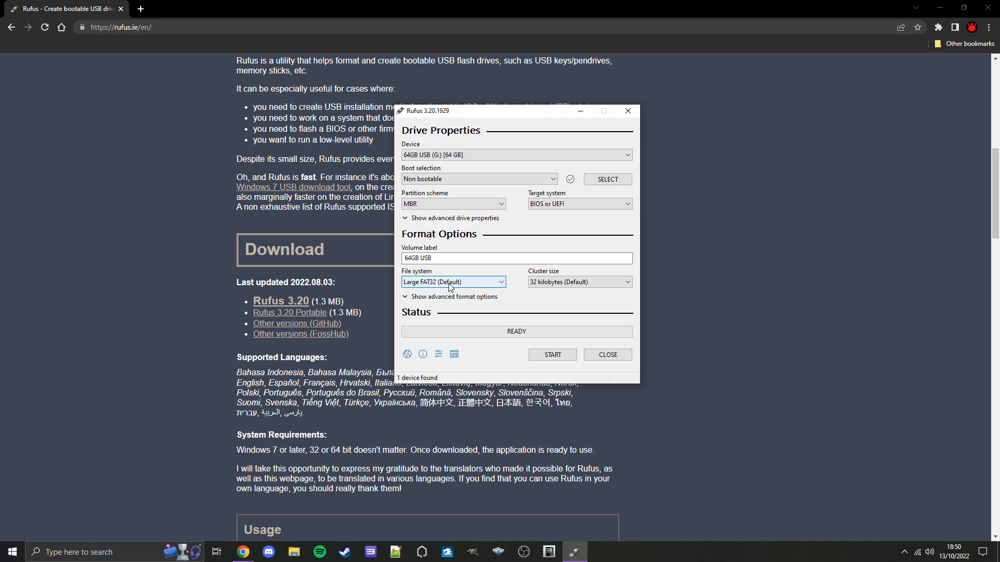
Format the drive, accepting the data-erase warning, then close Rufus and Chrome.
{"action": "left_click", "coordinate": [552, 355]}
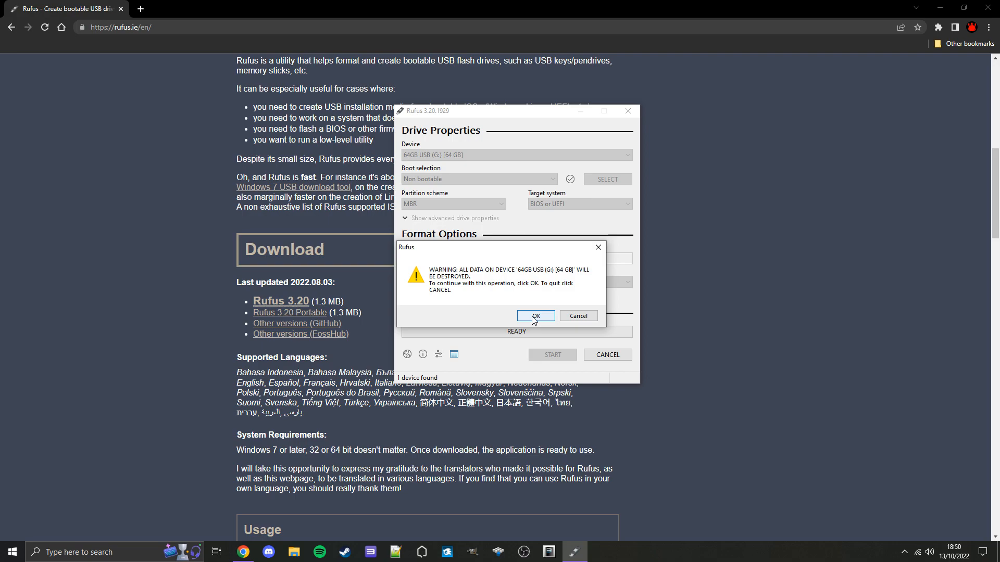
{"action": "left_click", "coordinate": [534, 317]}
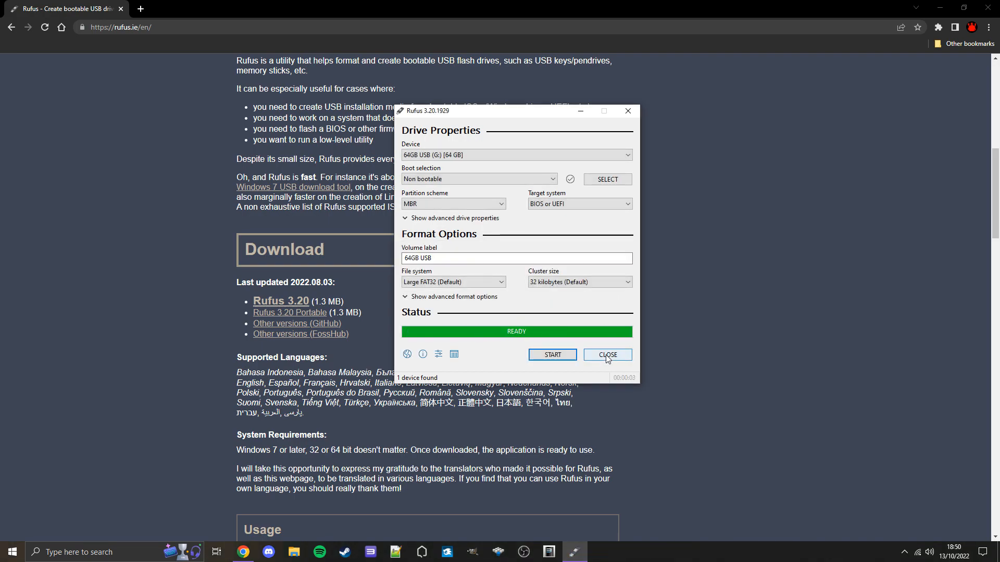
{"action": "left_click", "coordinate": [606, 355]}
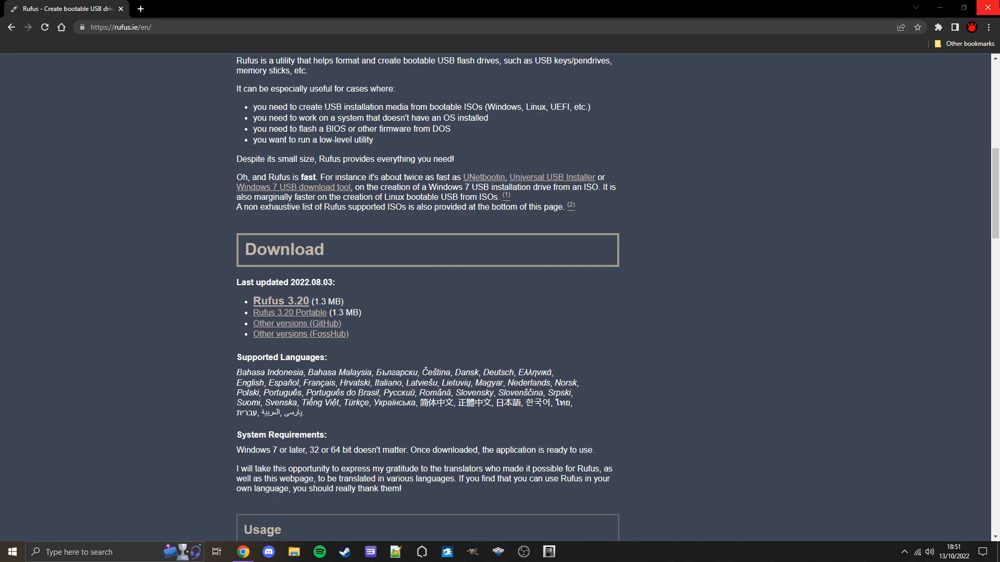
{"action": "left_click", "coordinate": [987, 8]}
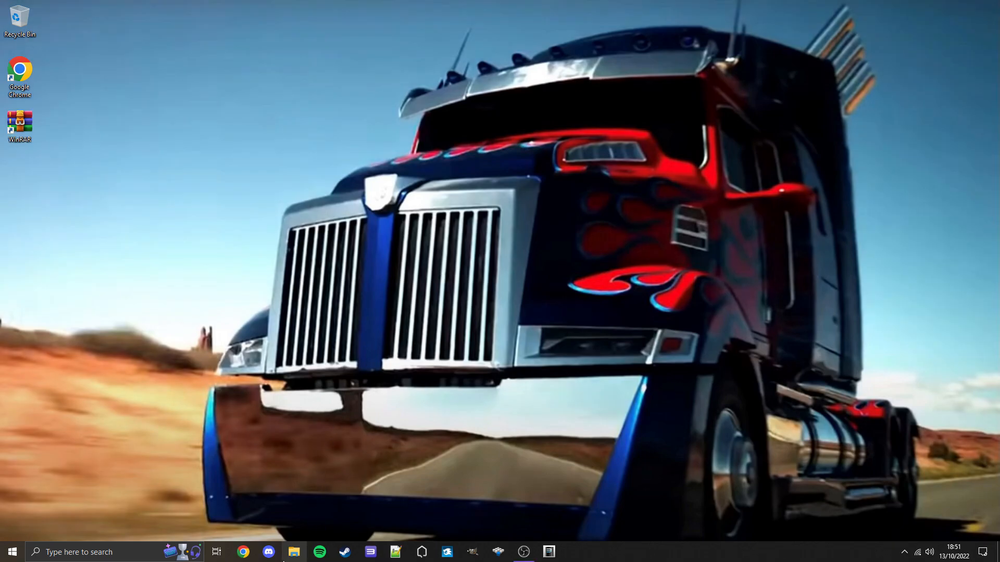
Show the Downloads folder in Explorer snapped to the right half of the screen.
{"action": "left_click", "coordinate": [293, 552]}
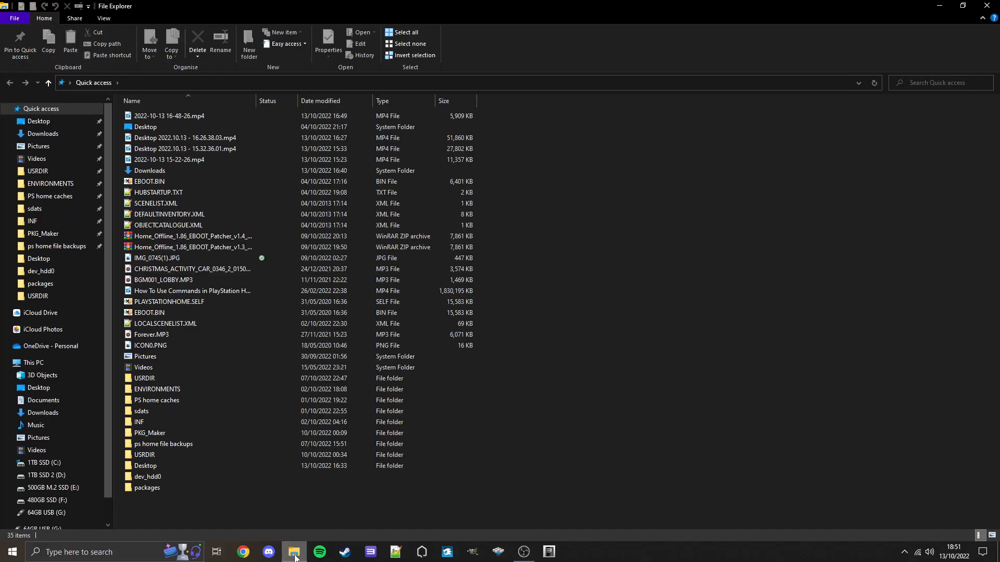
{"action": "left_click", "coordinate": [42, 133]}
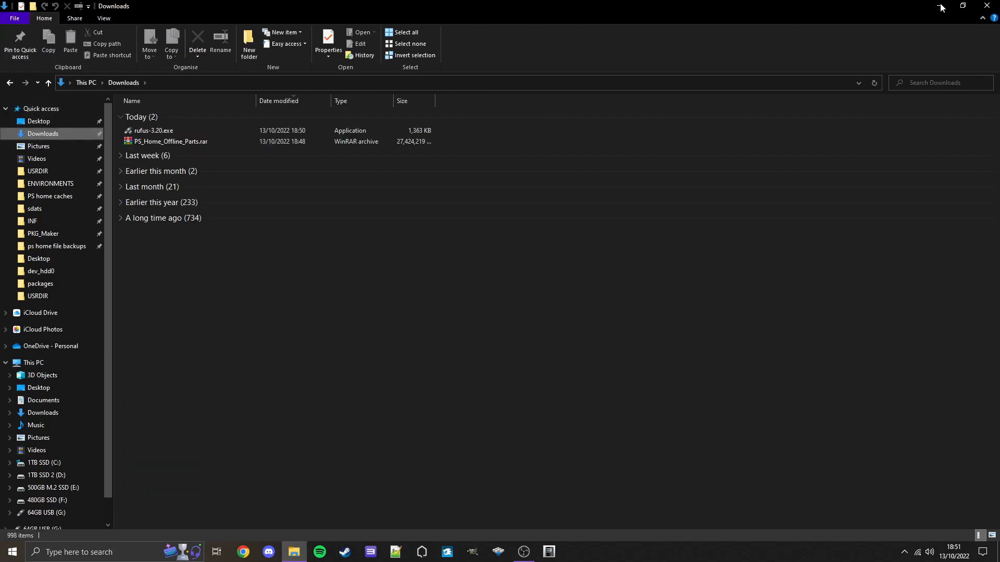
{"action": "left_click", "coordinate": [962, 7]}
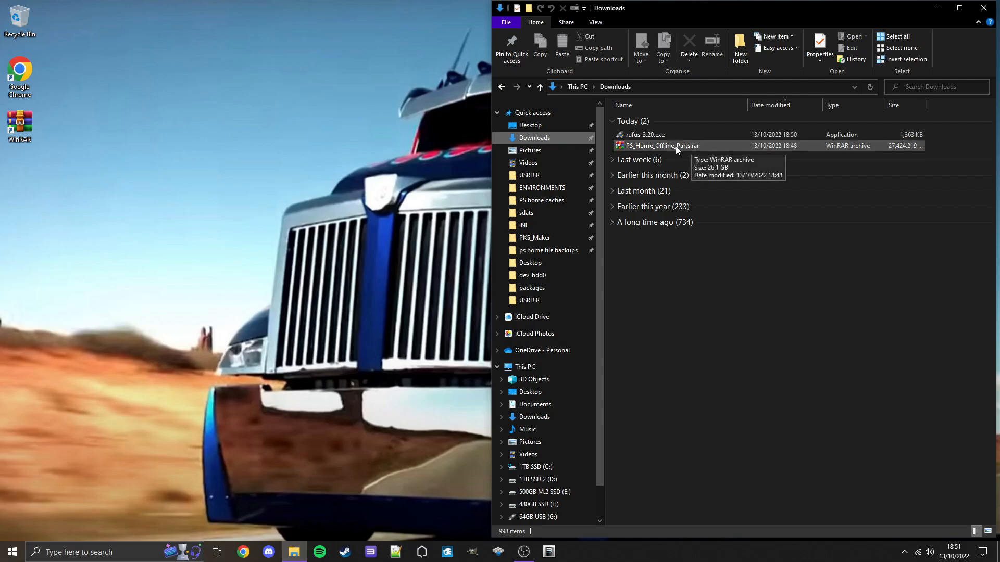
View PS_Home_Offline_Parts.rar in WinRAR at its inner PS_Home_Offline_Parts folder.
{"action": "double_click", "coordinate": [676, 146]}
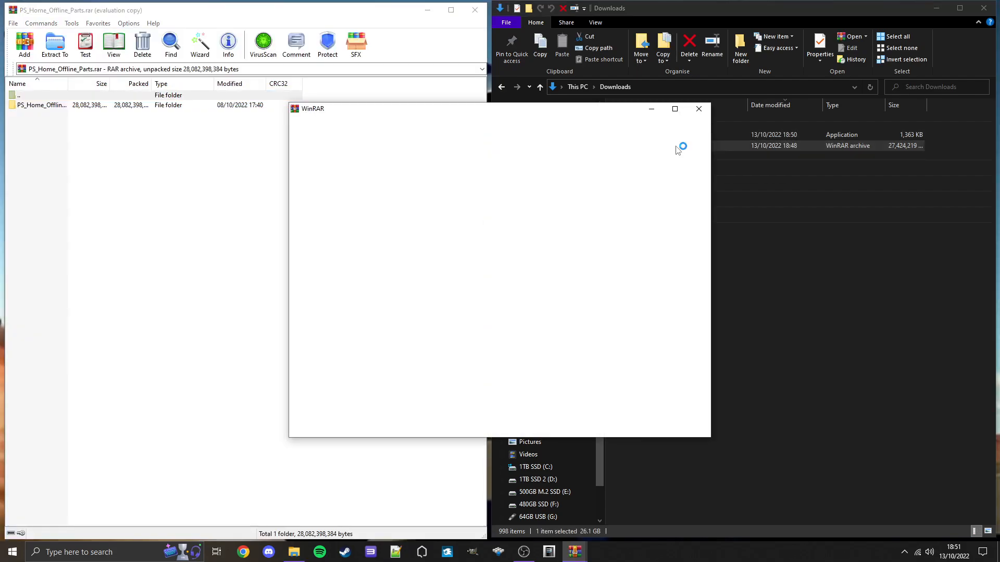
{"action": "left_click", "coordinate": [707, 109]}
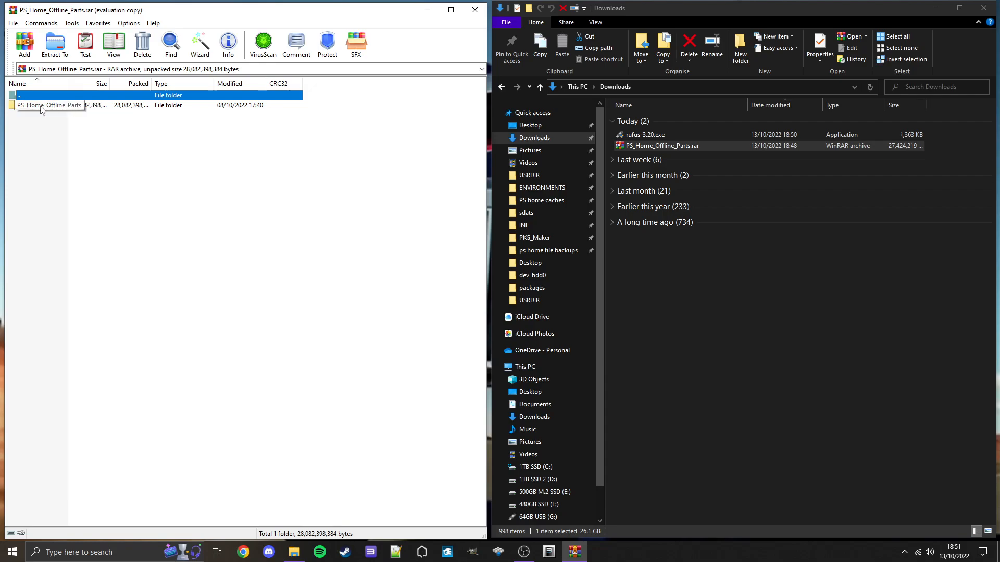
{"action": "double_click", "coordinate": [42, 107]}
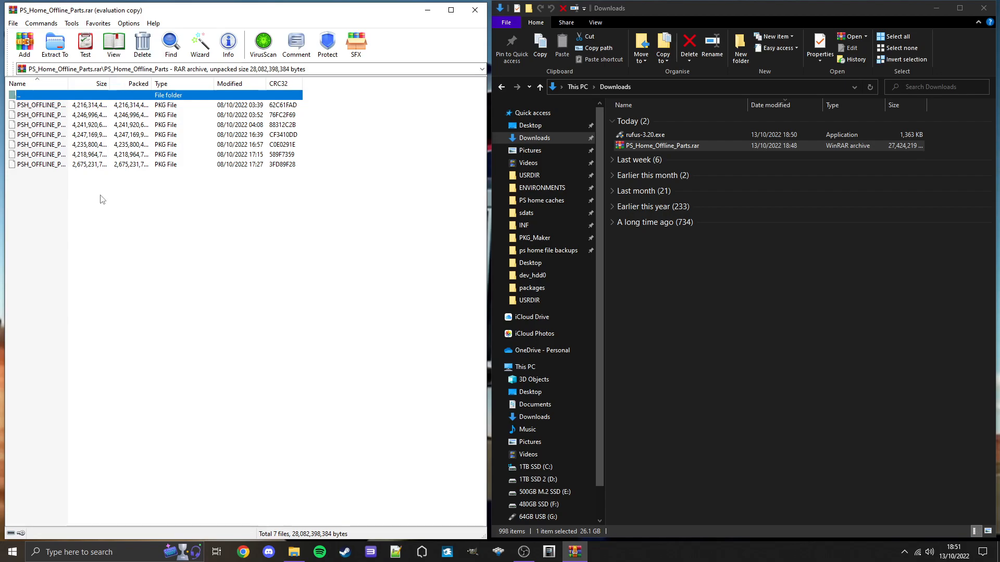
Permanently delete autorun.ico and autorun.inf from the 64GB USB (G:) drive.
{"action": "left_click_drag", "start_coordinate": [138, 205], "coordinate": [238, 104]}
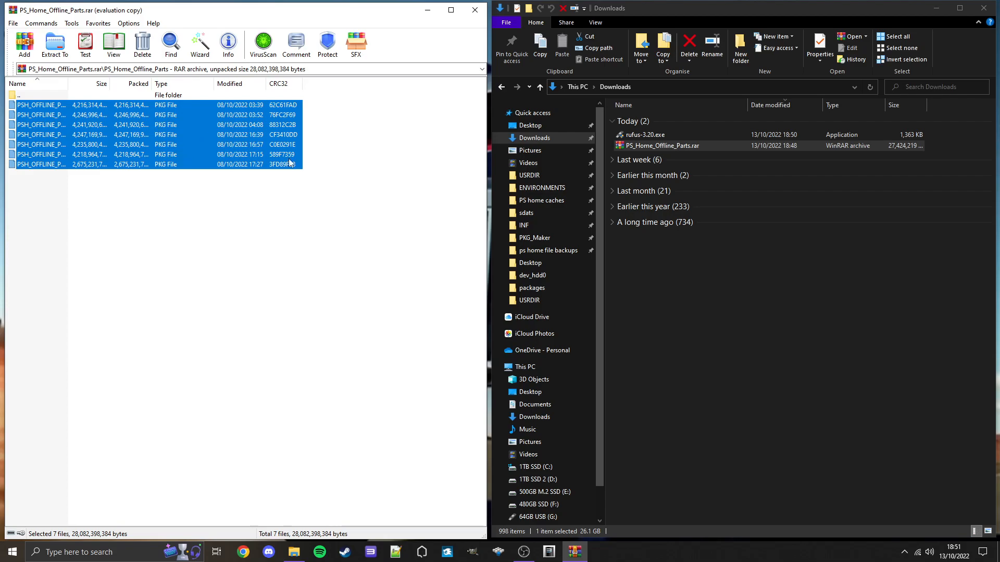
{"action": "scroll", "coordinate": [547, 227], "scroll_direction": "down", "scroll_amount": 3}
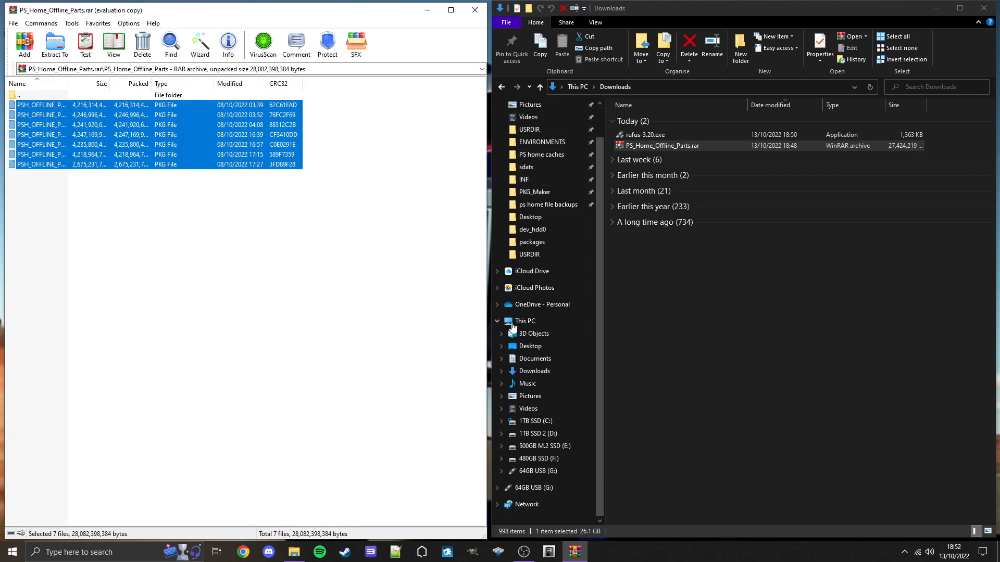
{"action": "left_click", "coordinate": [537, 471]}
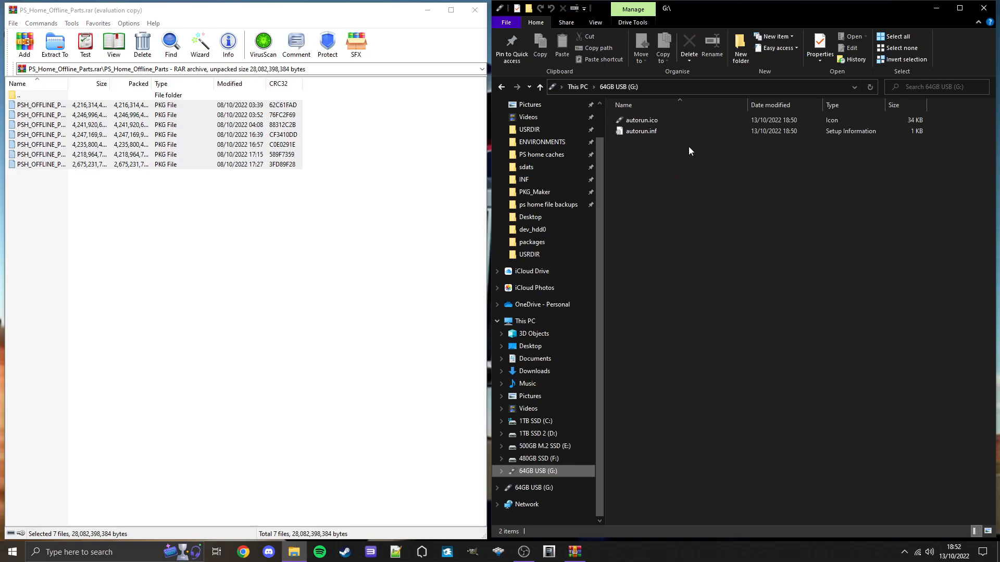
{"action": "left_click_drag", "start_coordinate": [682, 193], "coordinate": [804, 122]}
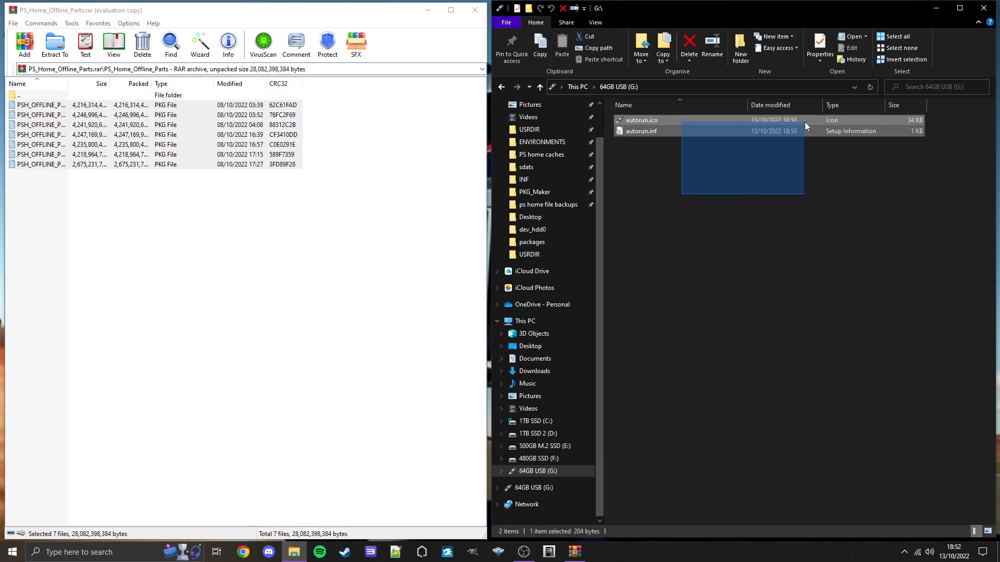
{"action": "key", "text": "Delete"}
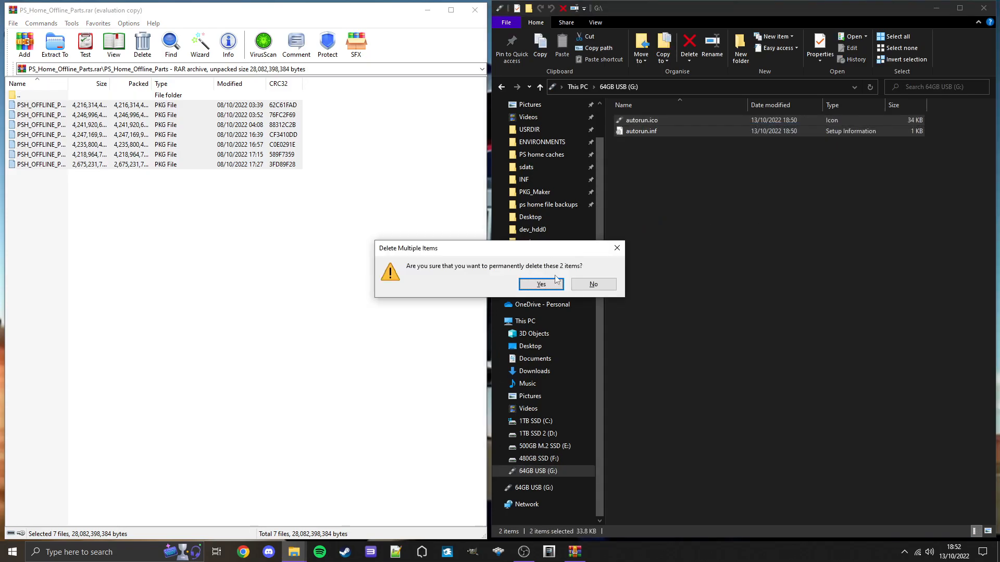
{"action": "left_click", "coordinate": [541, 284]}
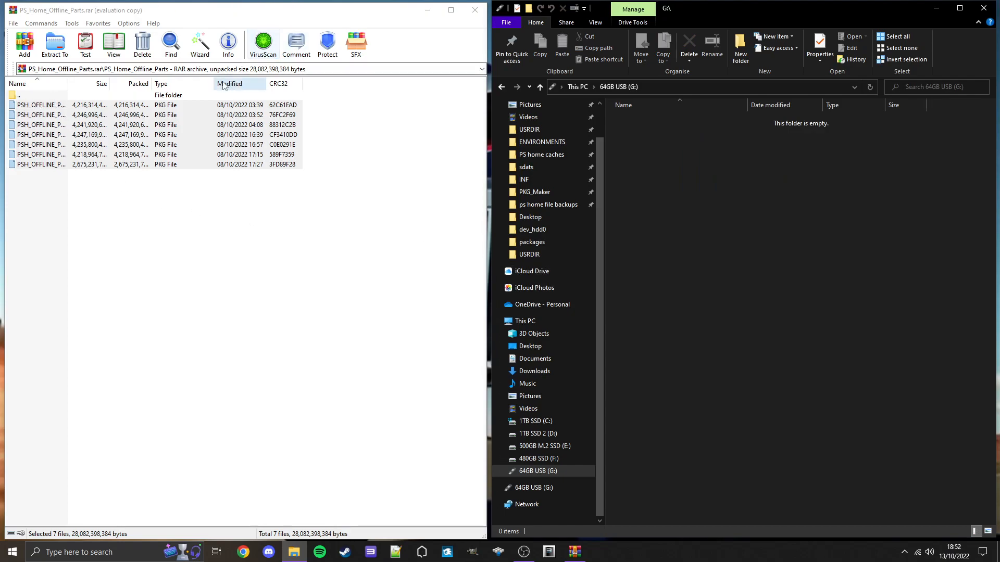
Extract all seven PSH_OFFLINE part PKG files from the archive onto the G: drive.
{"action": "left_click", "coordinate": [223, 136]}
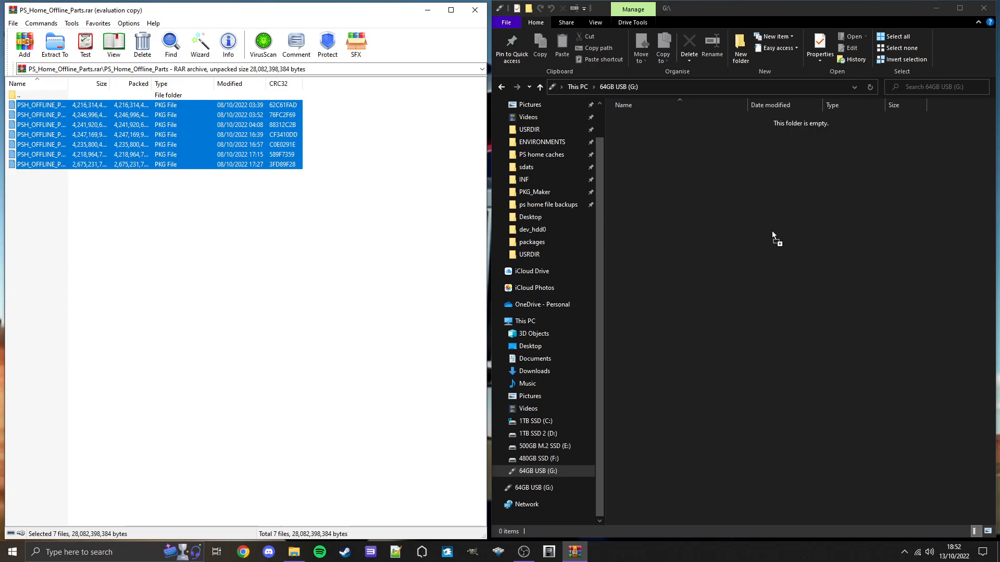
{"action": "left_click_drag", "start_coordinate": [771, 234], "coordinate": [772, 233]}
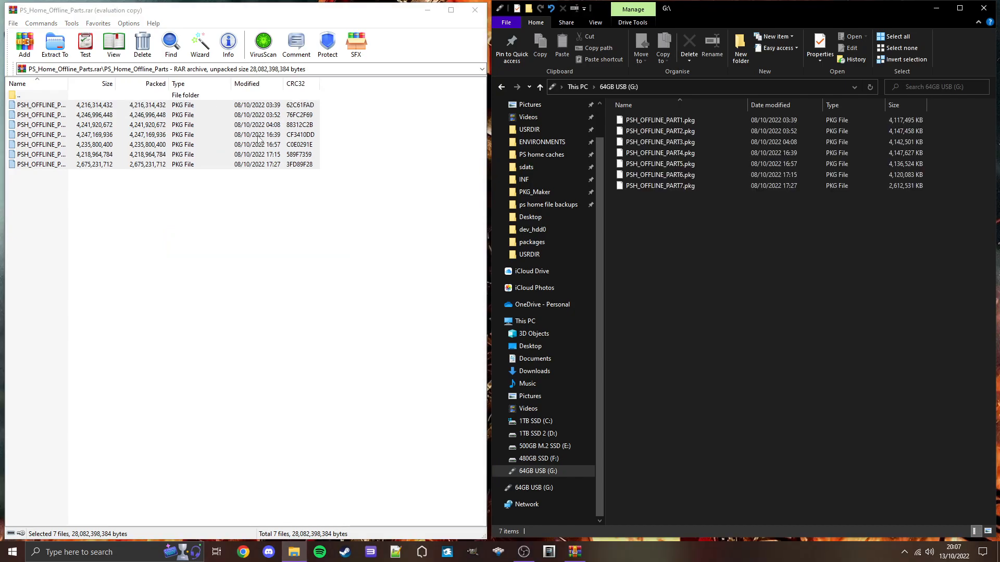
Close WinRAR and show This PC full screen in Explorer.
{"action": "left_click", "coordinate": [474, 11]}
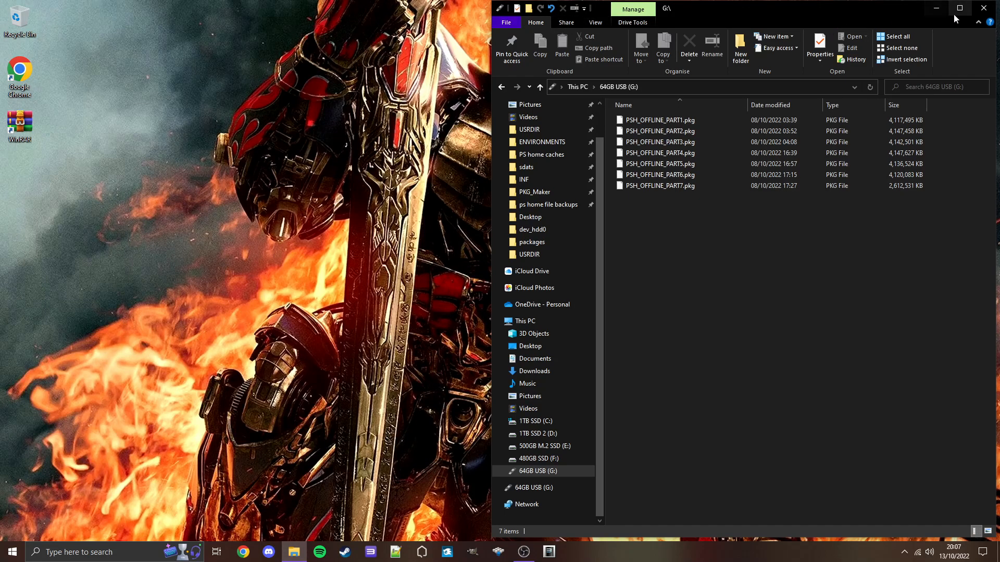
{"action": "left_click", "coordinate": [959, 8]}
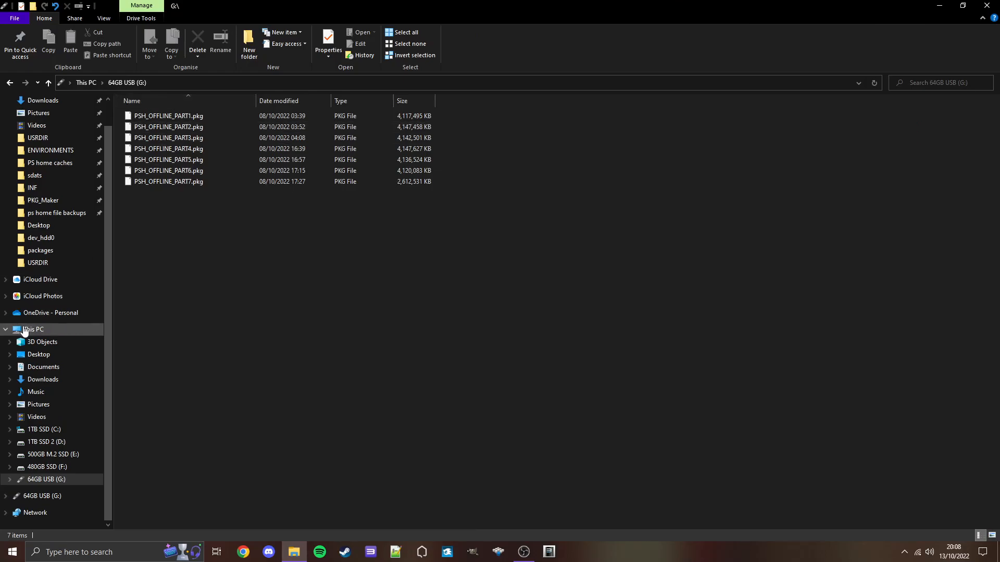
{"action": "left_click", "coordinate": [33, 329]}
Safely eject the 64GB USB (G:) drive holding the pkg parts.
{"action": "left_click", "coordinate": [711, 197]}
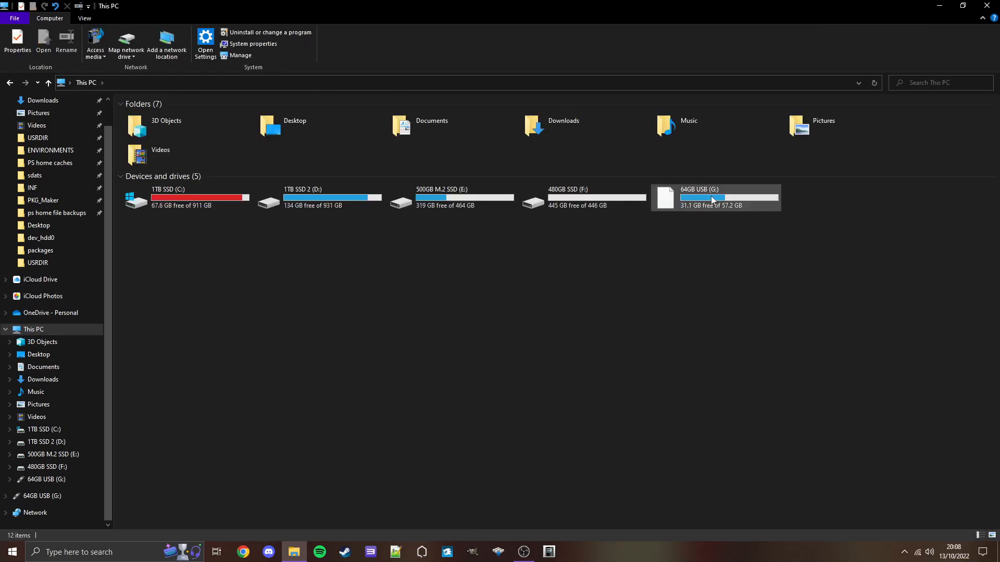
{"action": "right_click", "coordinate": [711, 195]}
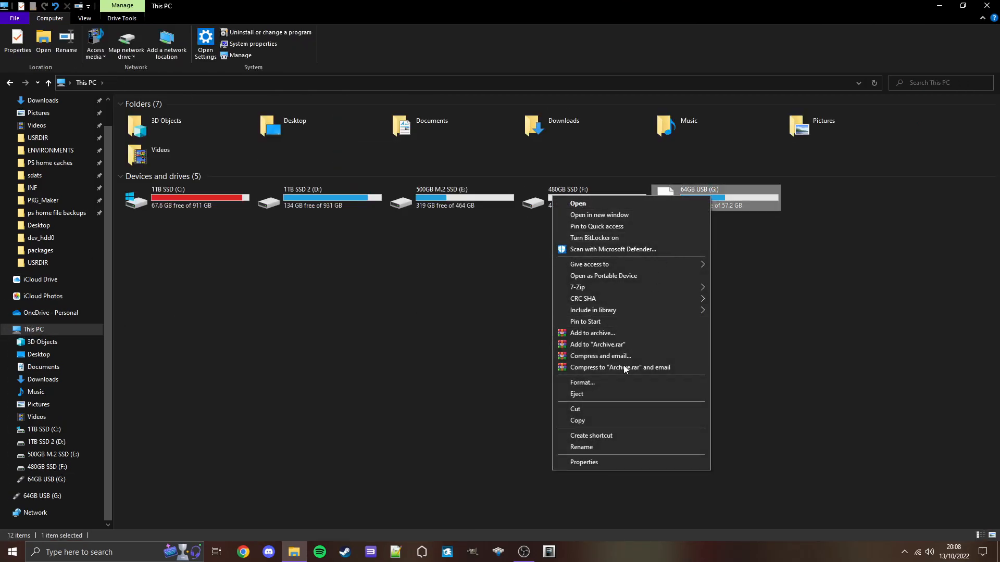
{"action": "left_click", "coordinate": [598, 398]}
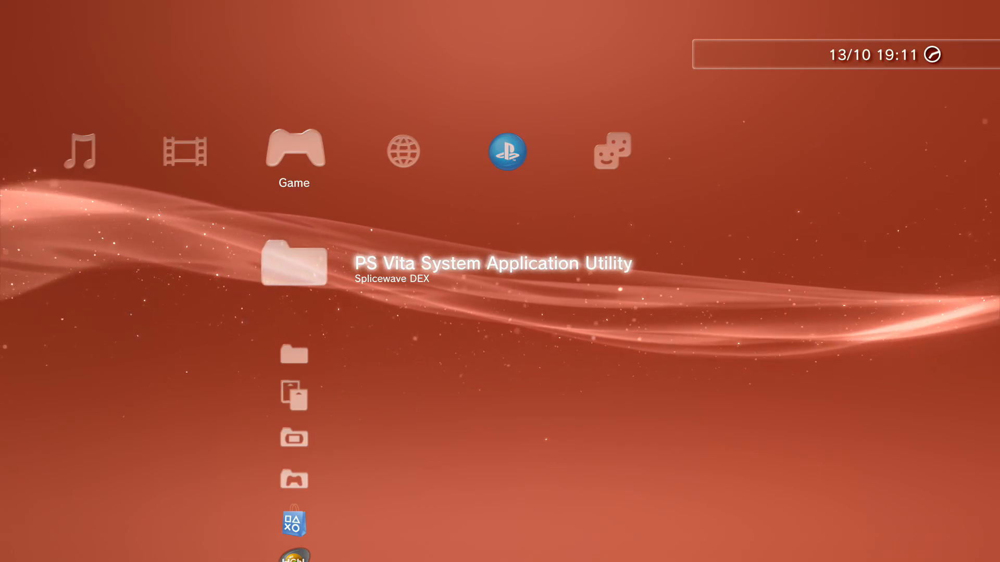
Navigate the XMB to the Game column and enter Package Manager.
{"action": "key", "text": "Left"}
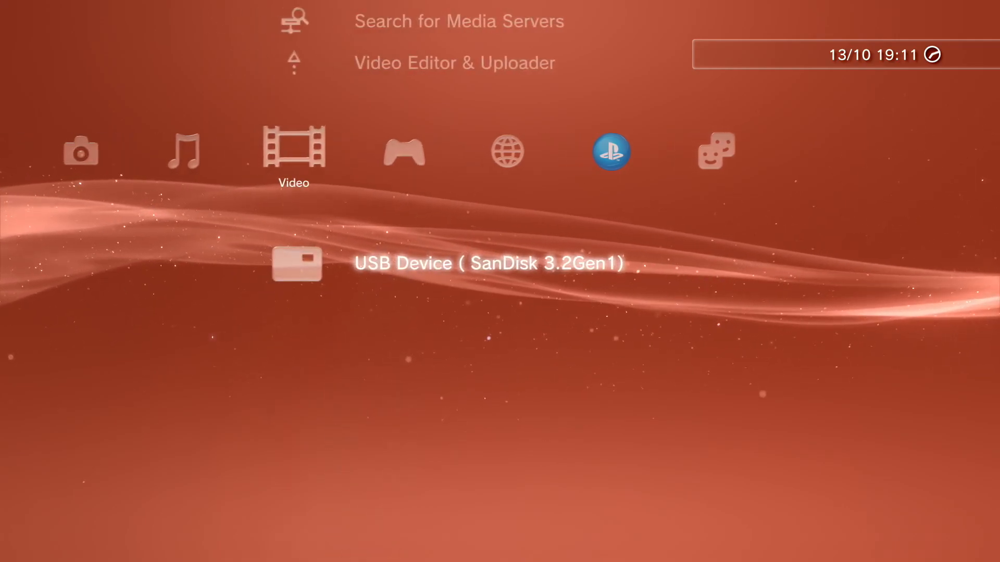
{"action": "key", "text": "Up"}
{"action": "key", "text": "Up"}
{"action": "key", "text": "Up"}
{"action": "key", "text": "Down"}
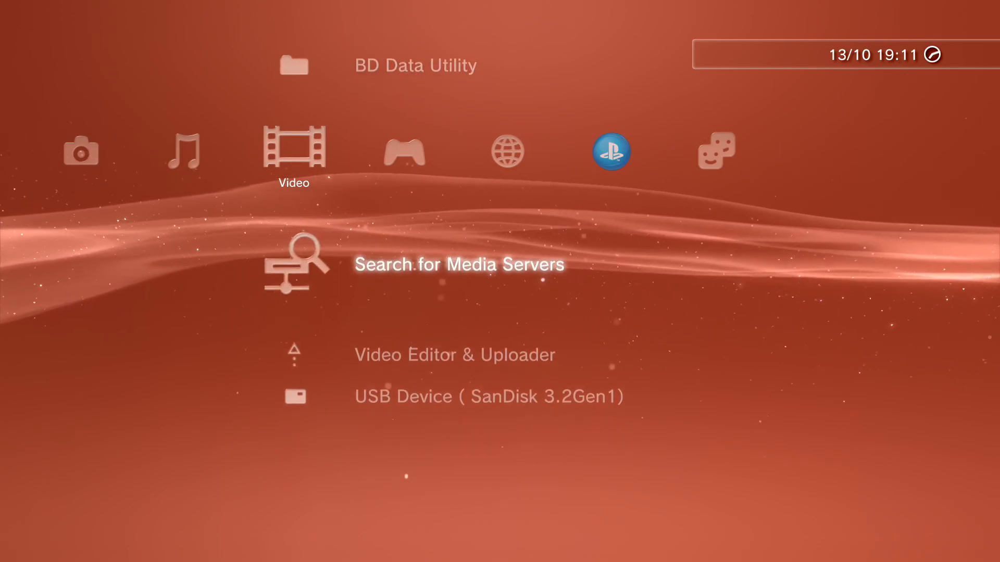
{"action": "key", "text": "Down"}
{"action": "key", "text": "Down"}
{"action": "key", "text": "Right"}
{"action": "key", "text": "Down"}
{"action": "key", "text": "Down"}
{"action": "key", "text": "Down"}
{"action": "key", "text": "Down"}
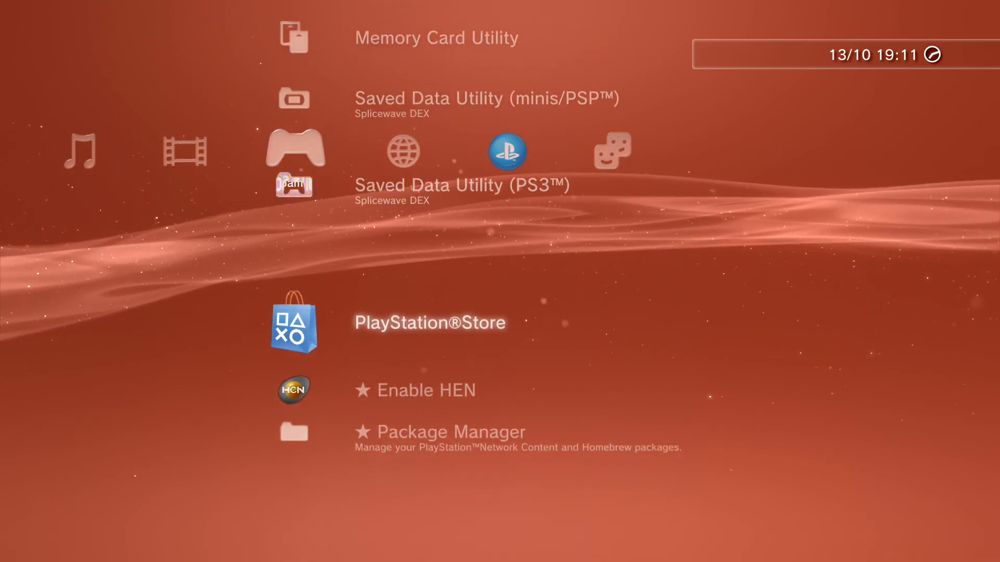
{"action": "key", "text": "Down"}
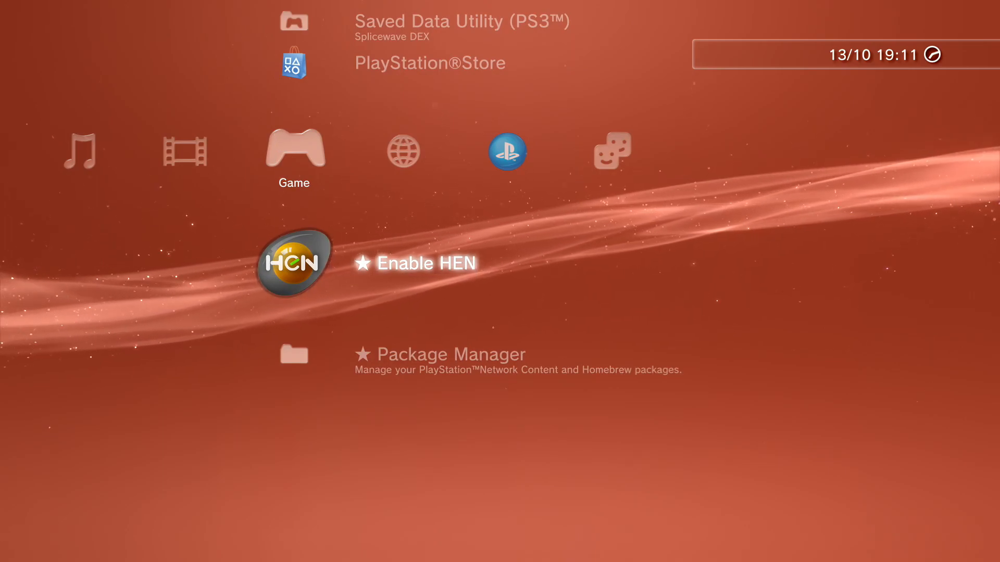
{"action": "key", "text": "Down"}
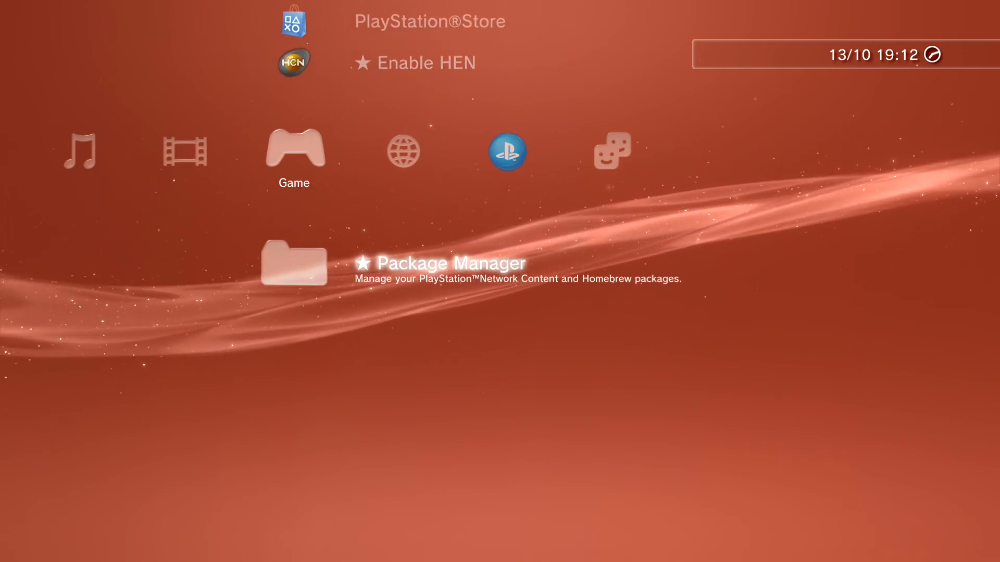
{"action": "key", "text": "Return"}
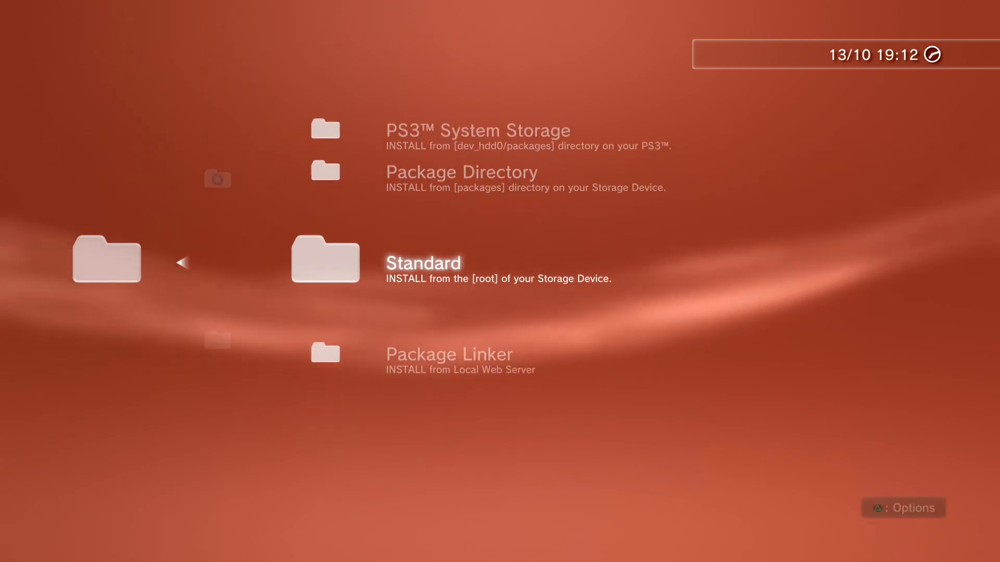
Review the seven PSH_OFFLINE pkg parts under Standard and start Install All Packages from the USB root.
{"action": "key", "text": "Return"}
{"action": "key", "text": "Down"}
{"action": "key", "text": "Down"}
{"action": "key", "text": "Down"}
{"action": "key", "text": "Down"}
{"action": "key", "text": "Down"}
{"action": "key", "text": "Up"}
{"action": "key", "text": "Up"}
{"action": "key", "text": "Up"}
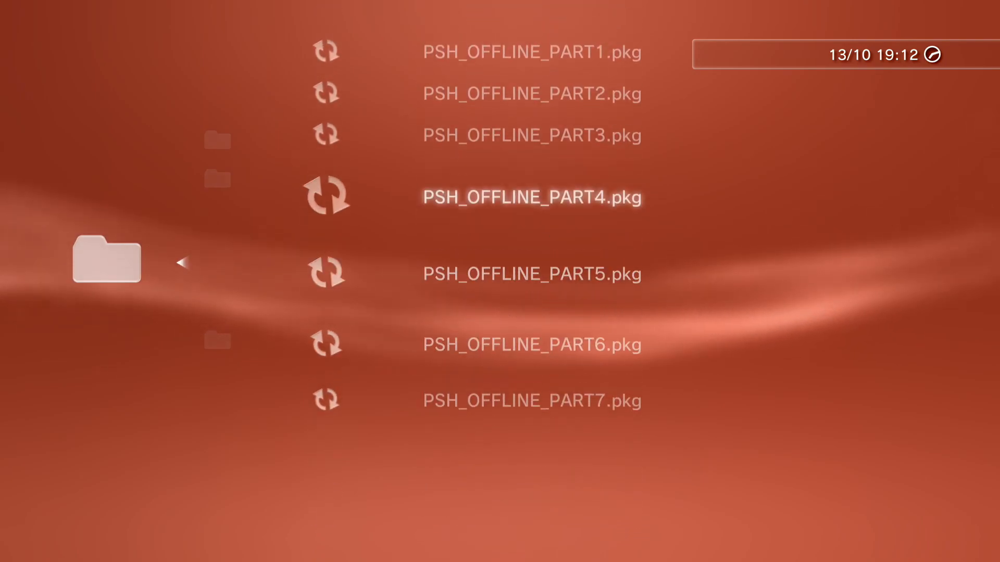
{"action": "key", "text": "Up"}
{"action": "key", "text": "Up"}
{"action": "key", "text": "Up"}
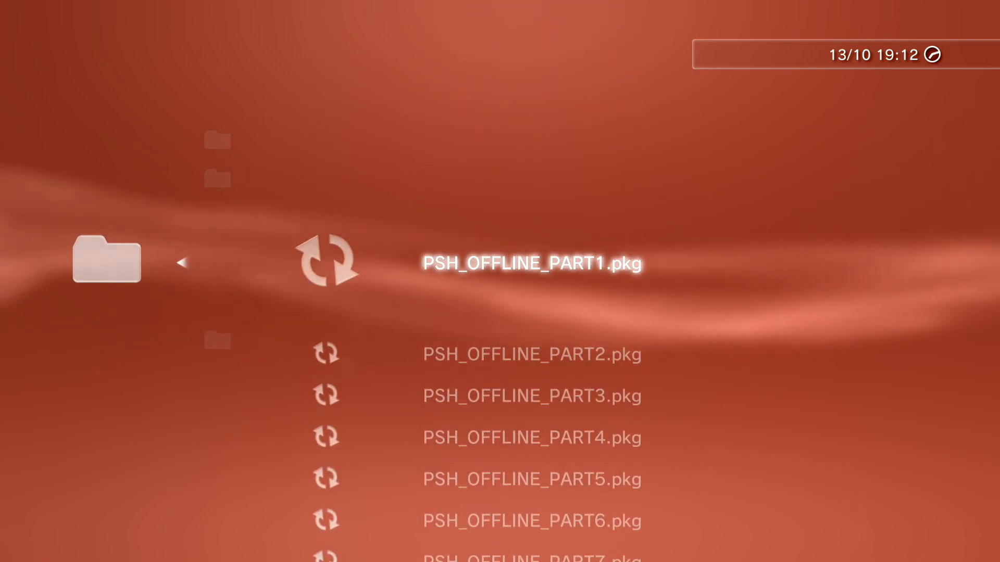
{"action": "key", "text": "Escape"}
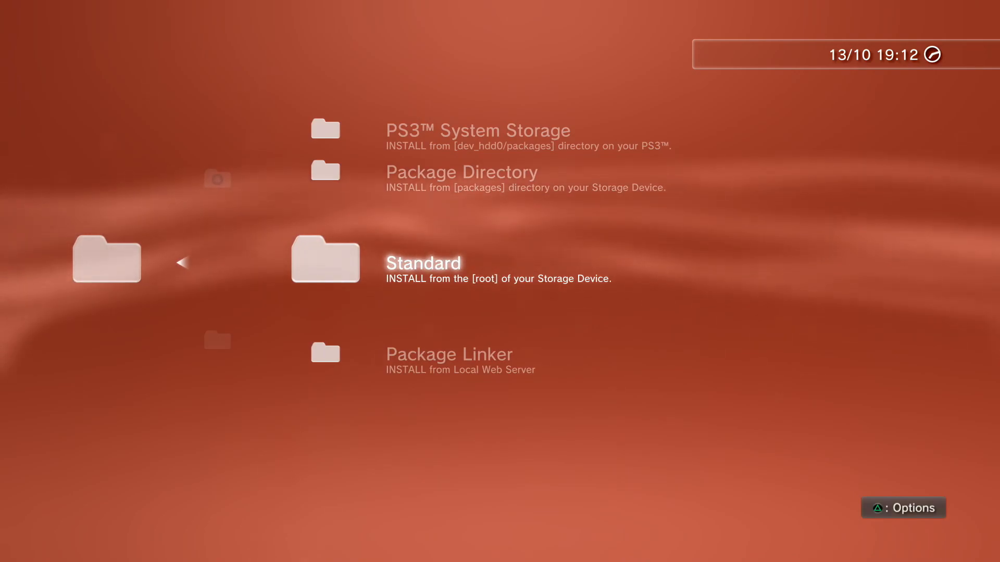
{"action": "key", "text": "F1"}
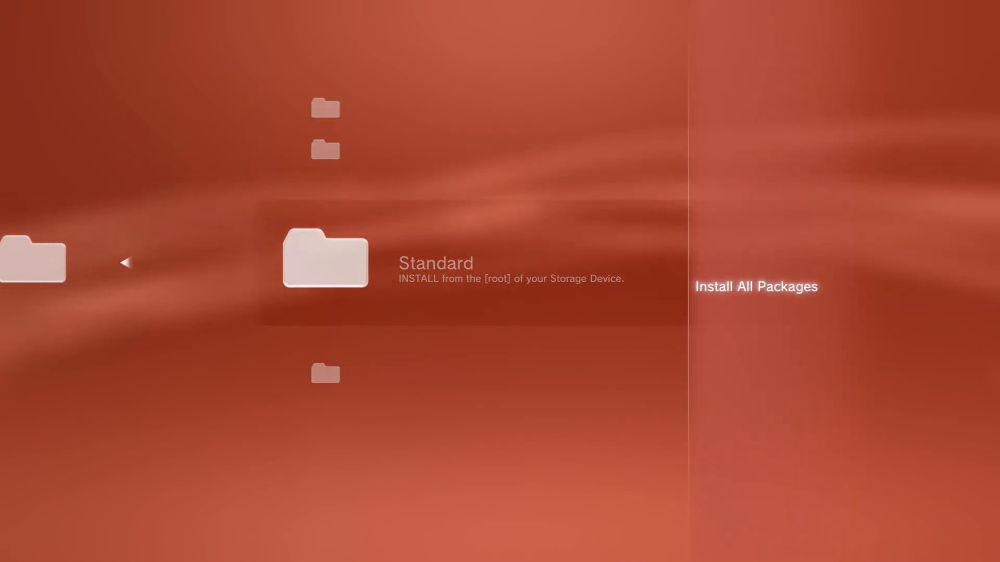
{"action": "key", "text": "Return"}
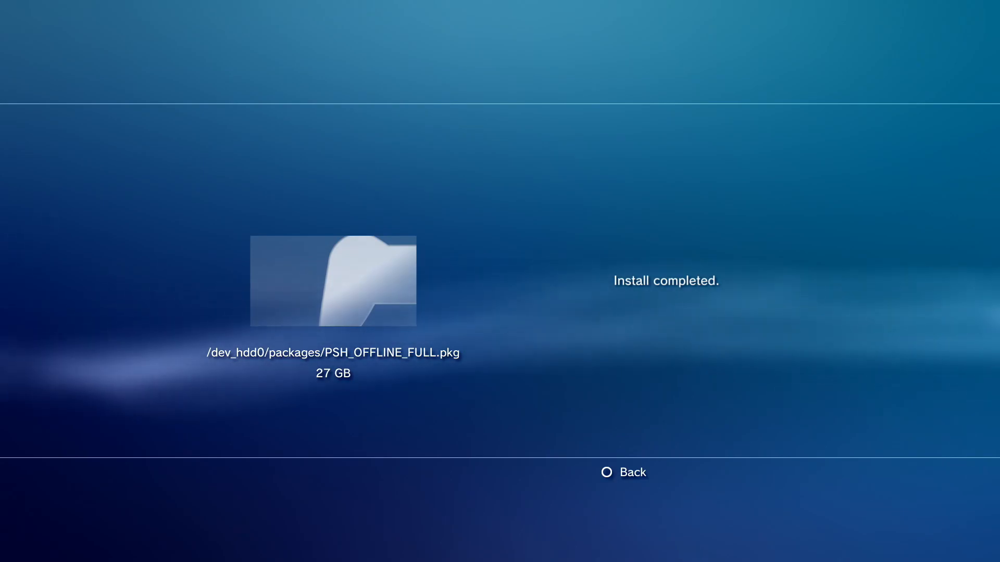
Dismiss the install-completed screen and locate PlayStation Home 1.86 in the Game column.
{"action": "key", "text": "Escape"}
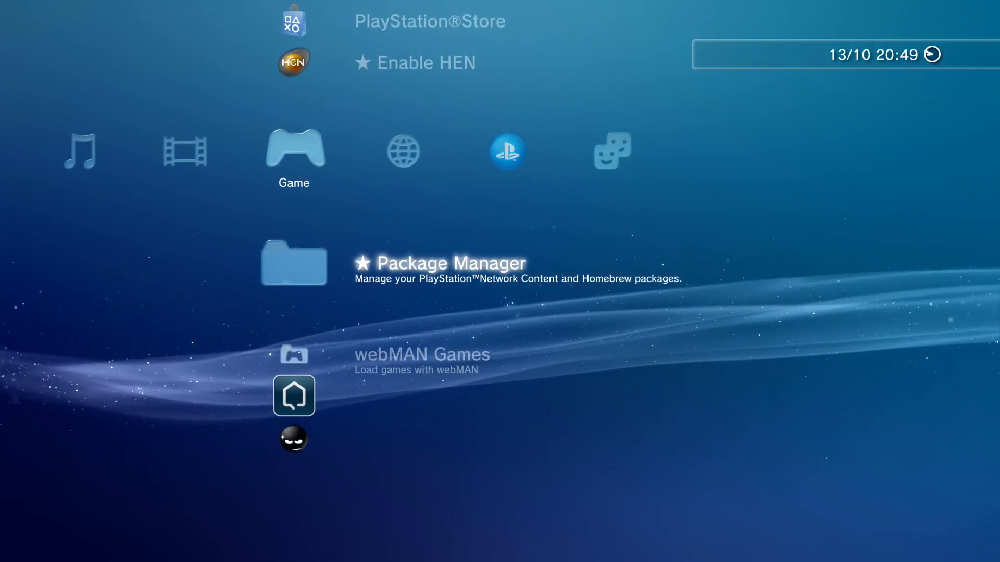
{"action": "key", "text": "Down"}
{"action": "key", "text": "Down"}
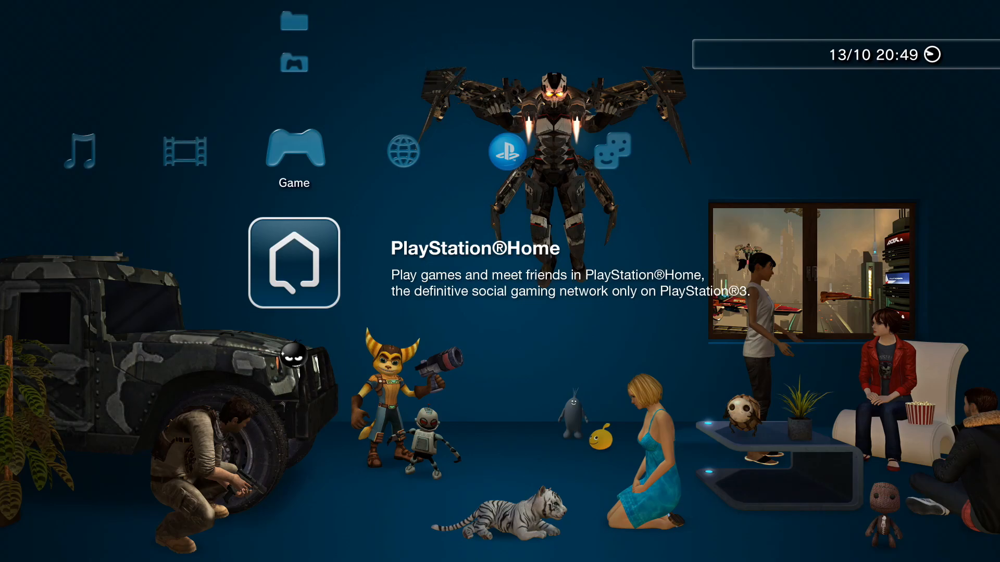
{"action": "key", "text": "Up"}
{"action": "key", "text": "Up"}
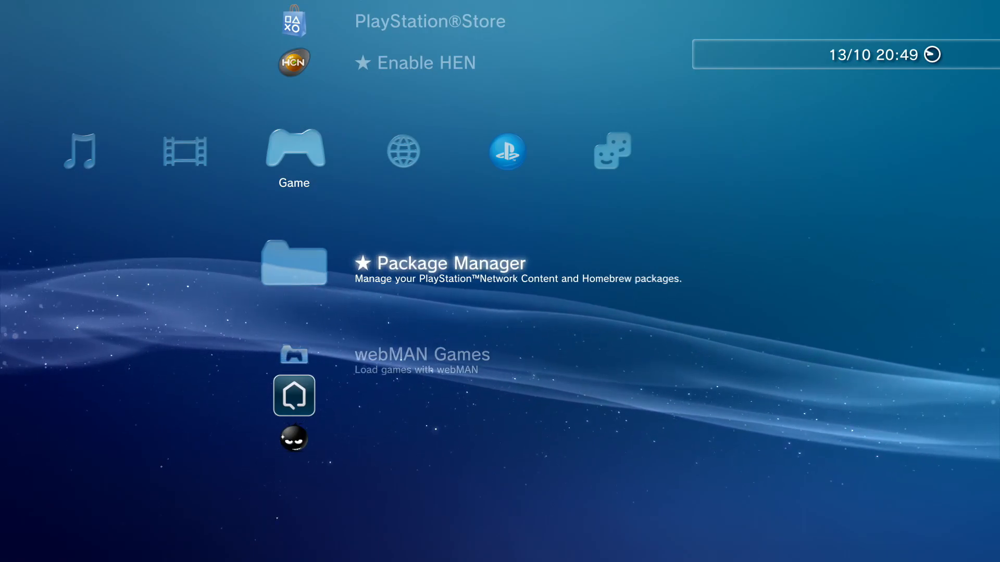
{"action": "key", "text": "Up"}
{"action": "key", "text": "Down"}
{"action": "key", "text": "Down"}
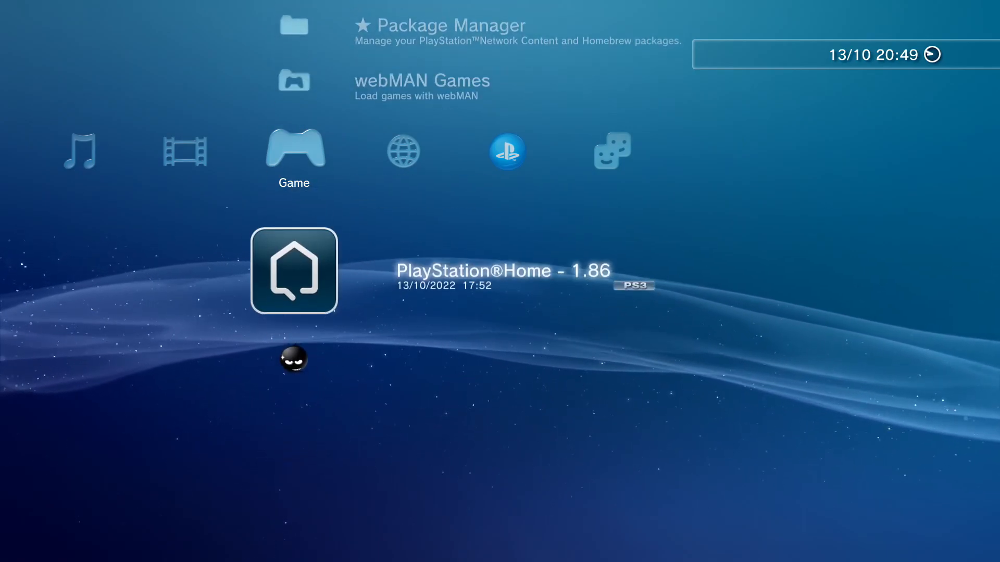